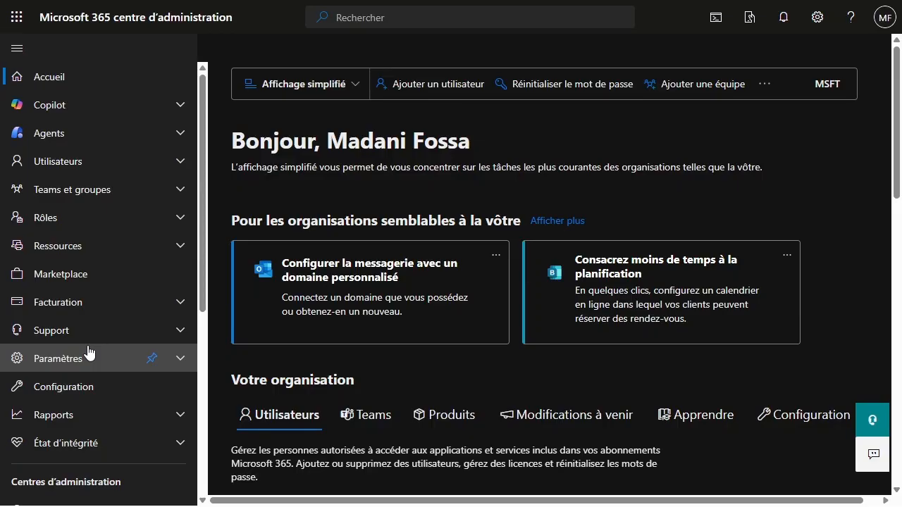
- Switch from the Microsoft 365 admin center to the Microsoft Entra admin center and open Accès conditionnel under Entra ID
scroll(89, 353, down, 5)
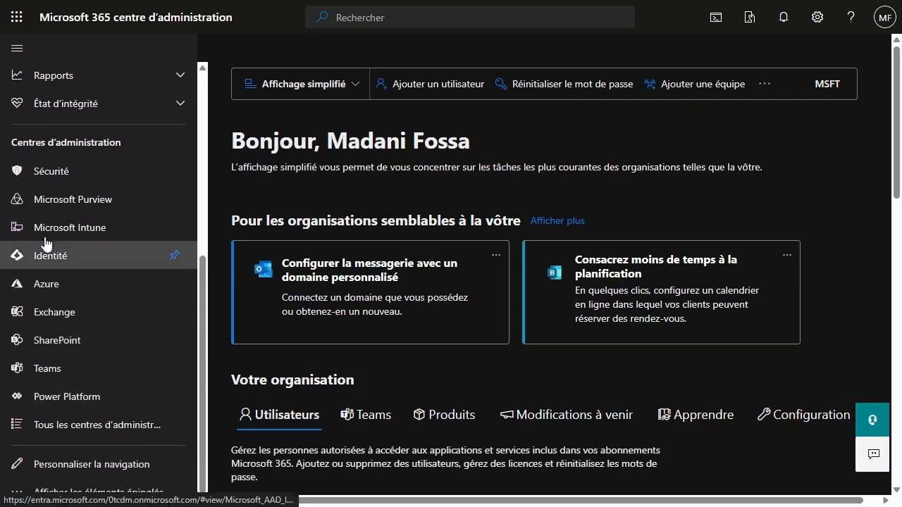
click(62, 257)
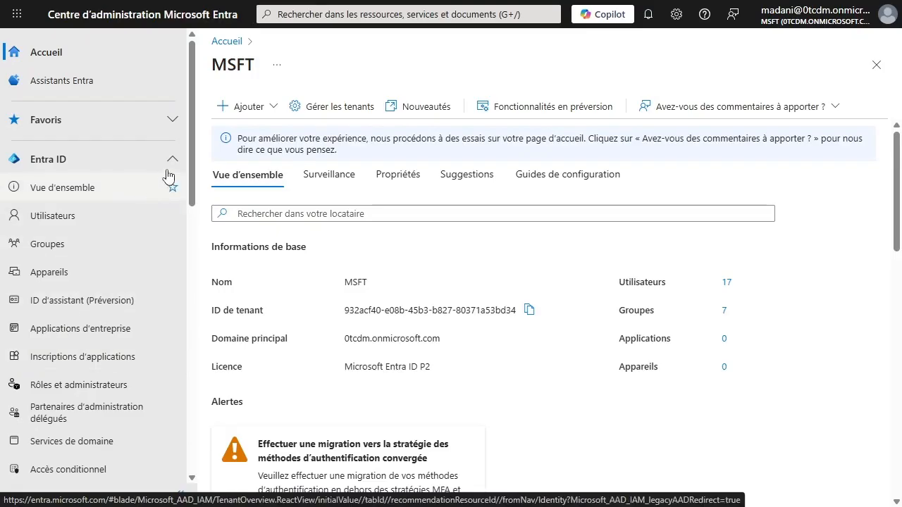
scroll(65, 345, down, 3)
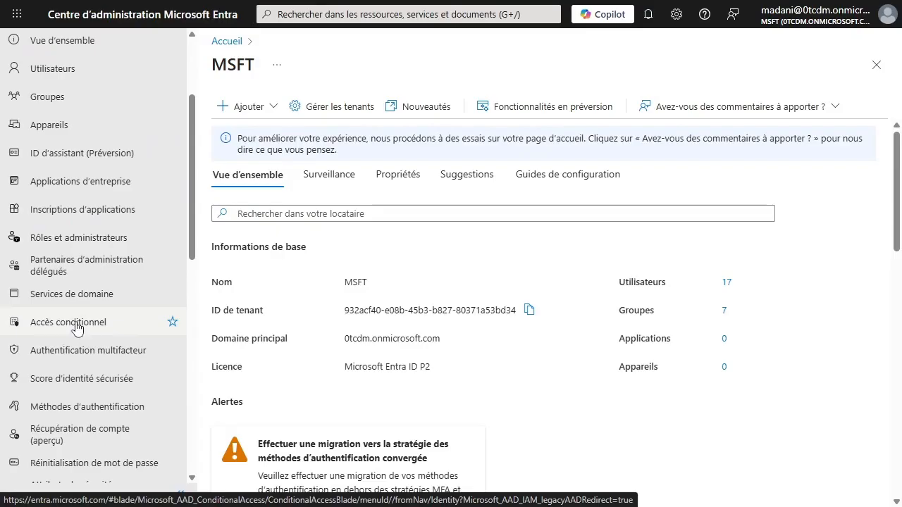
scroll(42, 328, down, 10)
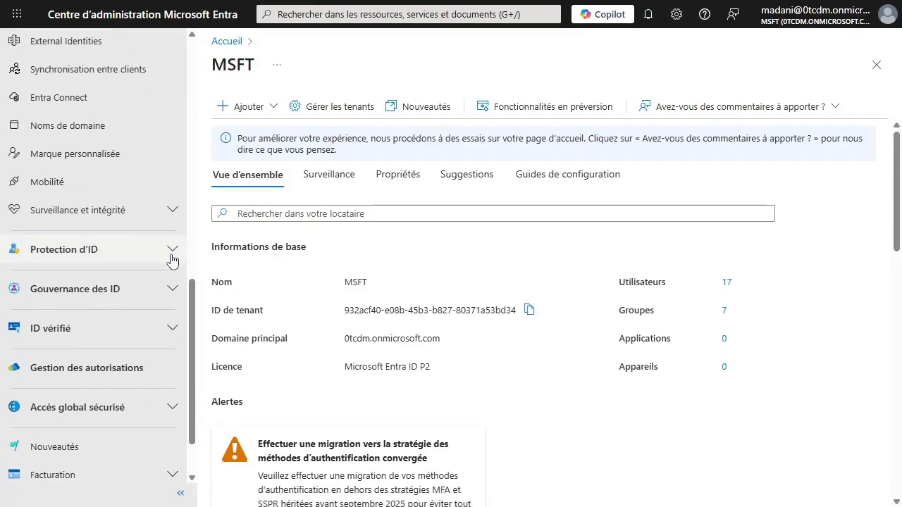
click(171, 251)
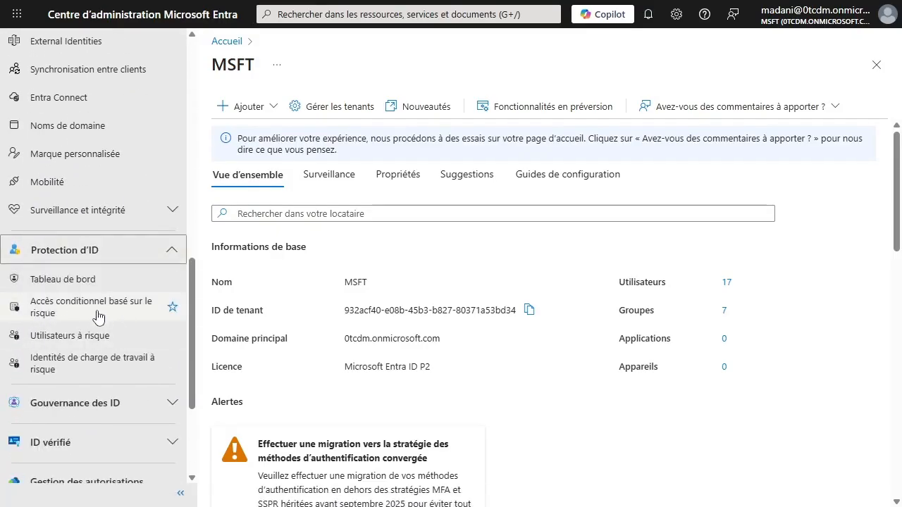
scroll(104, 314, up, 10)
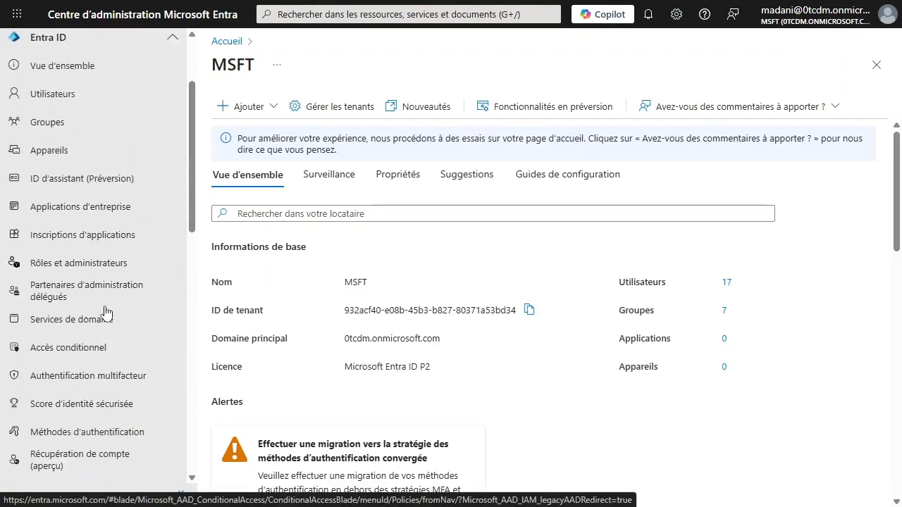
scroll(104, 313, up, 1)
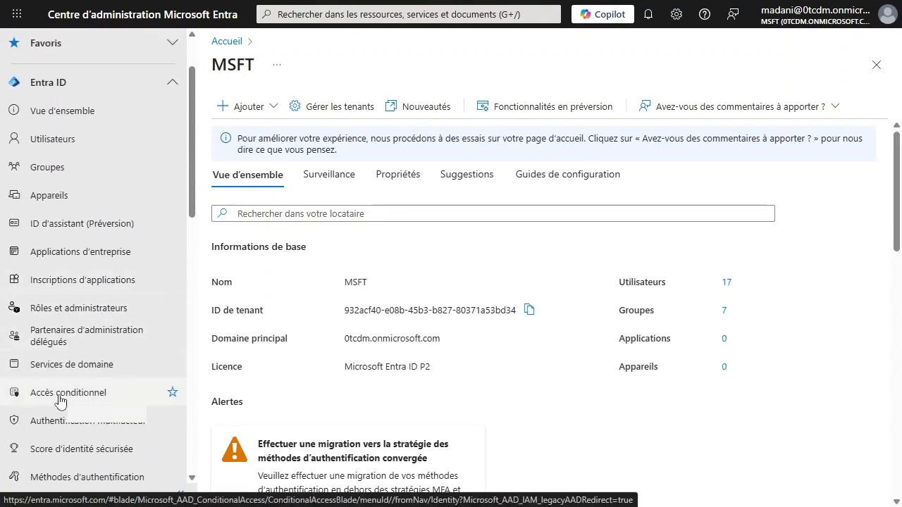
click(172, 94)
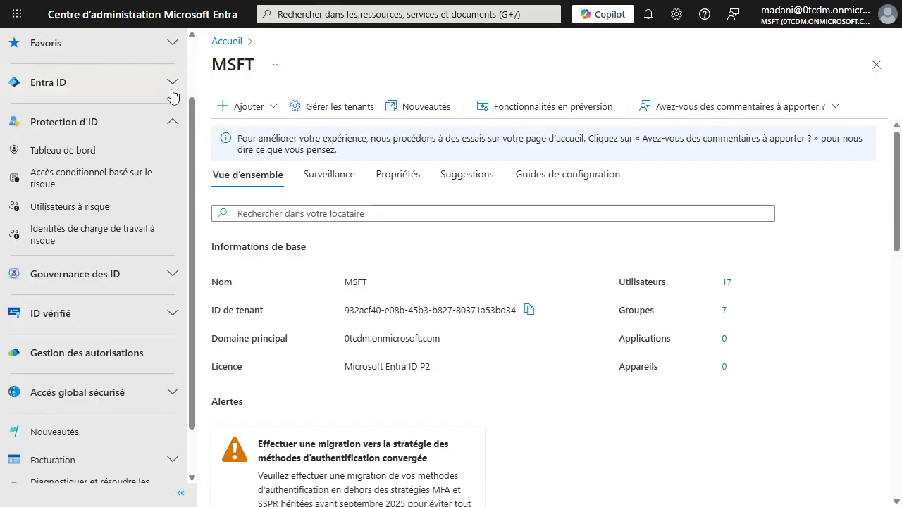
click(172, 94)
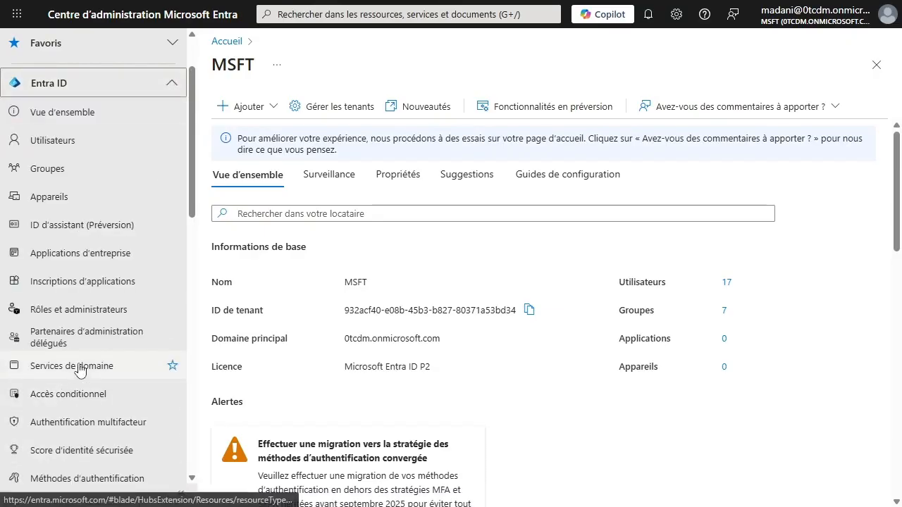
click(78, 395)
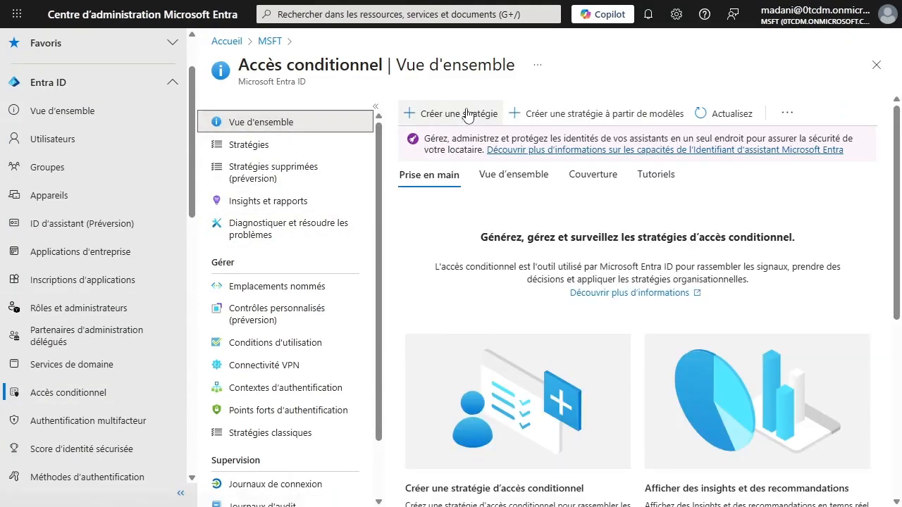
- Start a new conditional access policy and name it ALPHORM POLICY
click(467, 114)
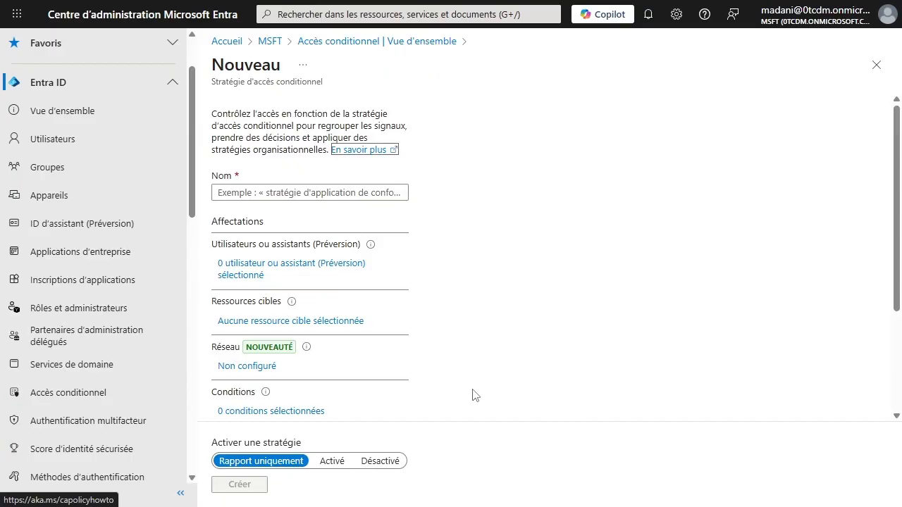
click(351, 185)
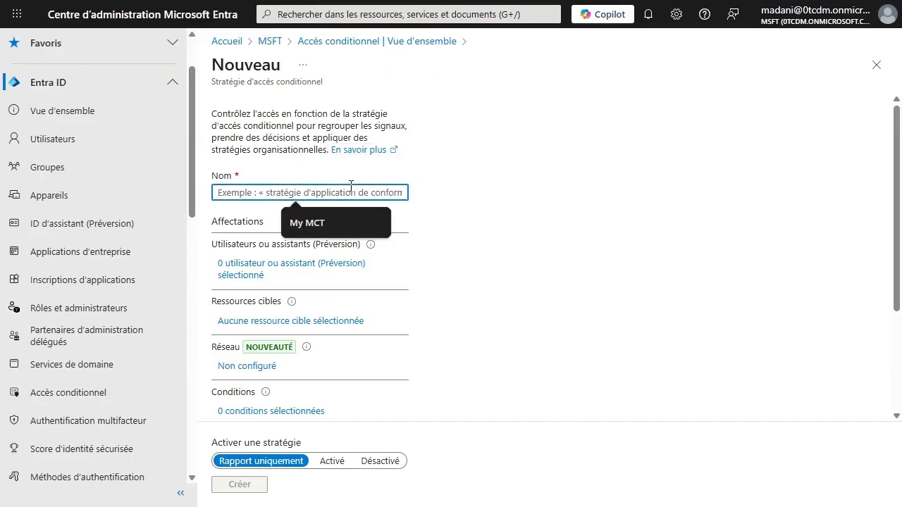
text(ALPHORM POLICY)
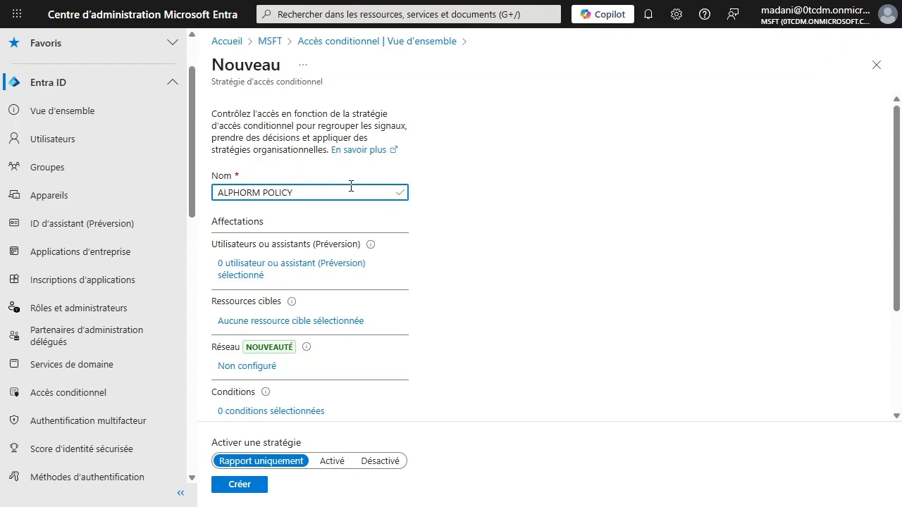
click(551, 243)
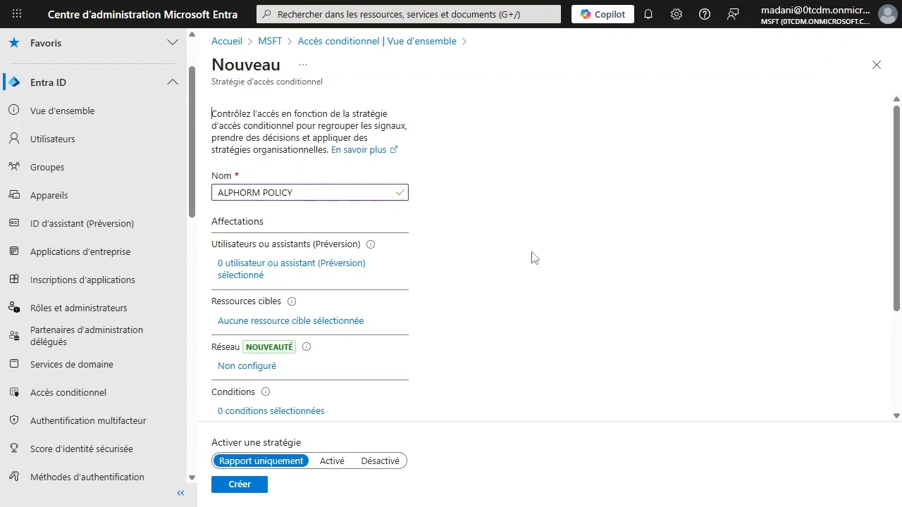
- Set the policy's user assignment to include selected users and groups, enabling the Utilisateurs et groupes option
click(245, 269)
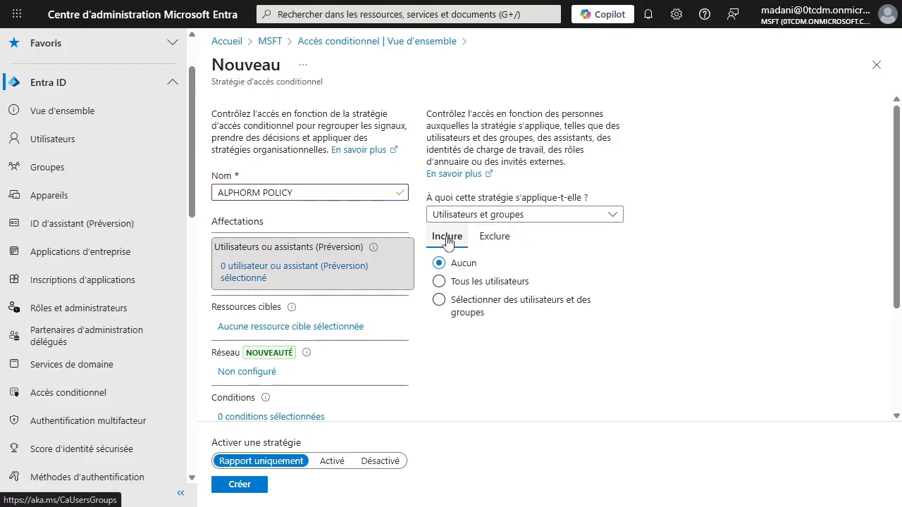
click(500, 238)
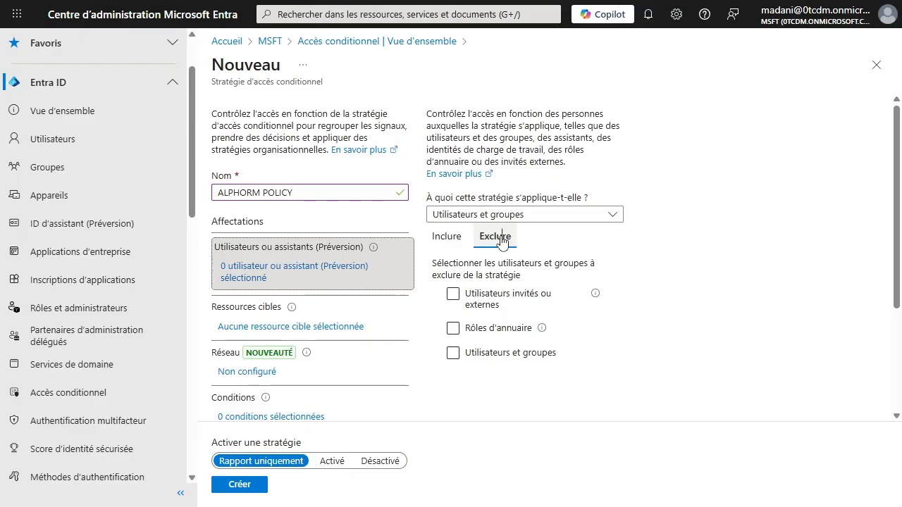
click(448, 239)
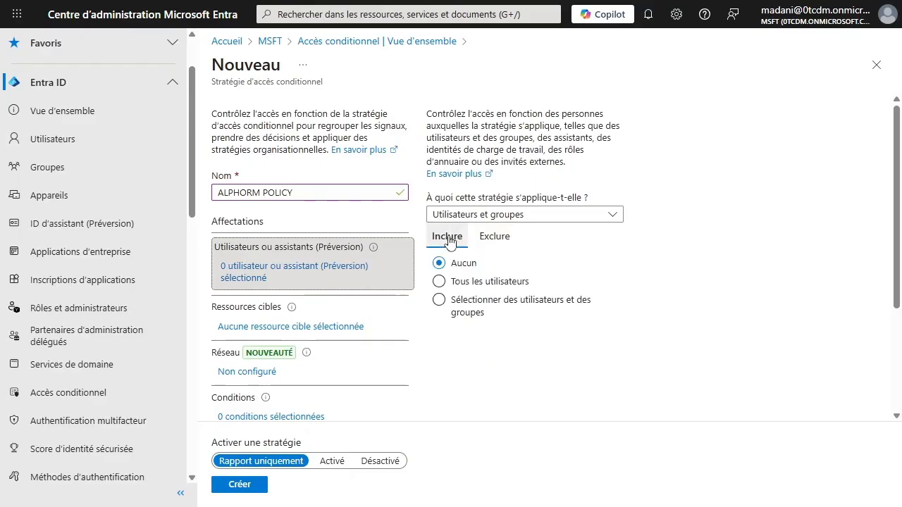
click(439, 301)
scroll(439, 304, down, 3)
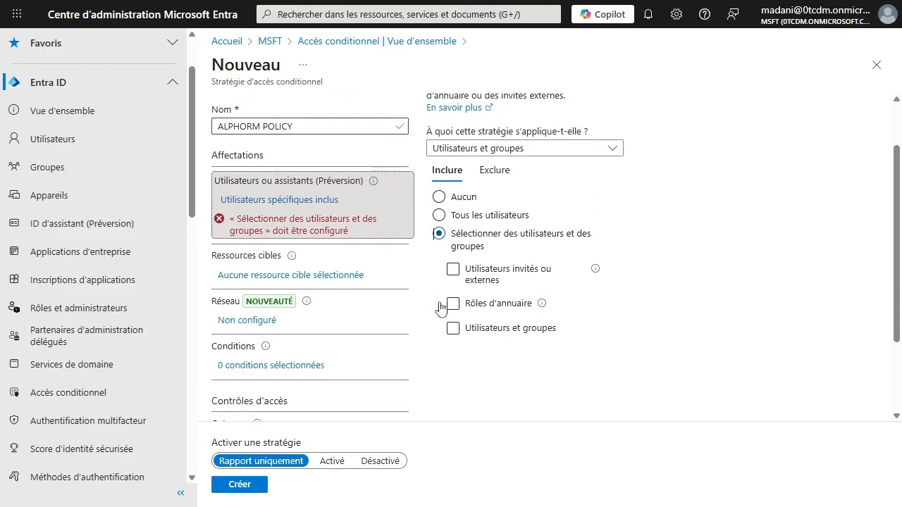
click(454, 284)
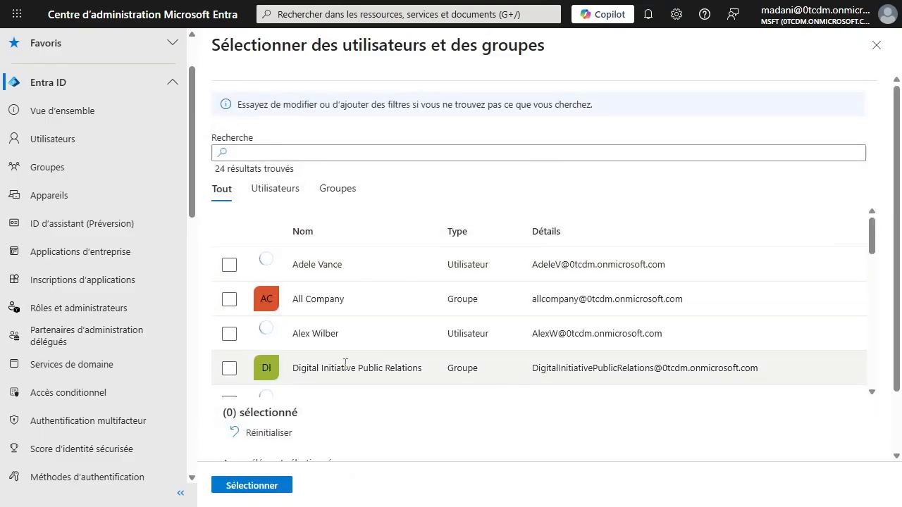
- Include the first two listed users and the All Company group in the policy and confirm the selection
scroll(346, 364, down, 5)
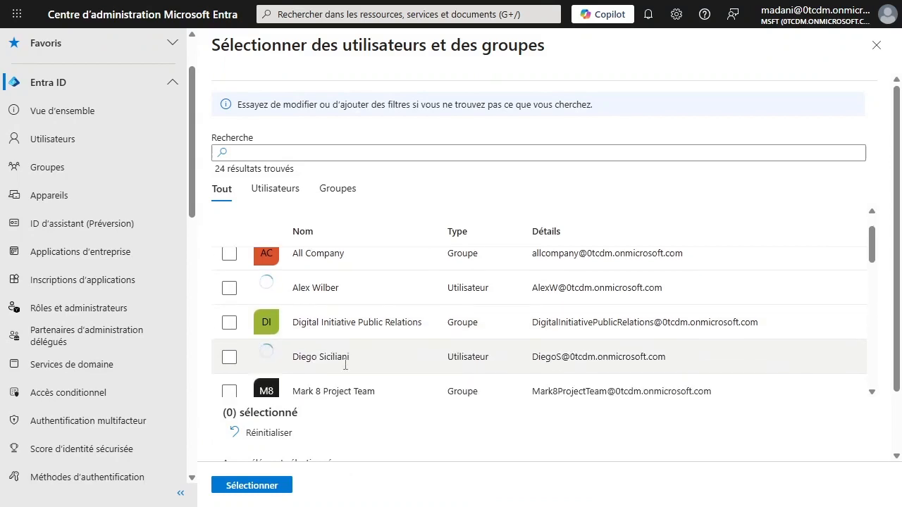
scroll(345, 363, down, 6)
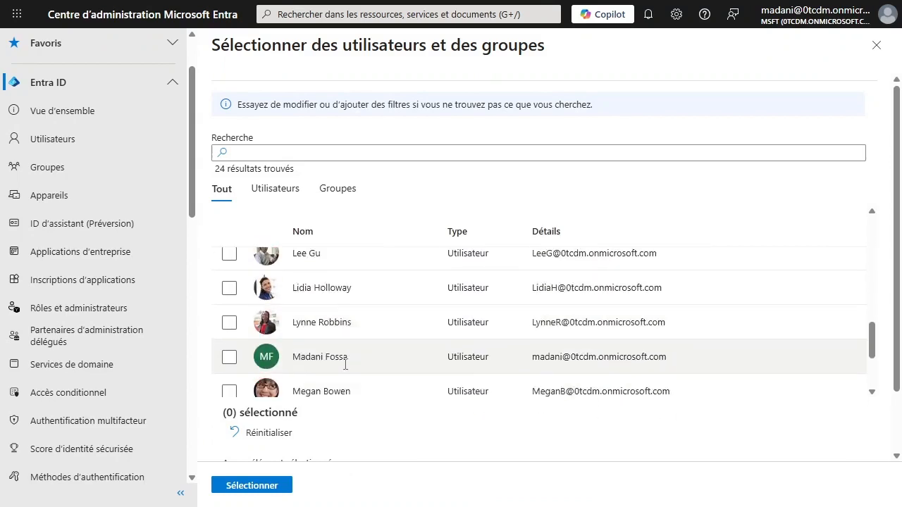
scroll(345, 364, up, 10)
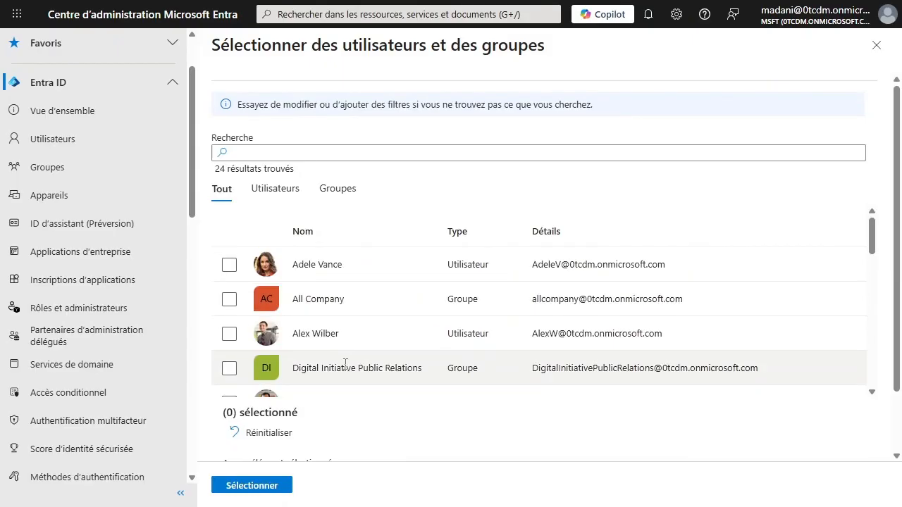
click(276, 189)
click(229, 265)
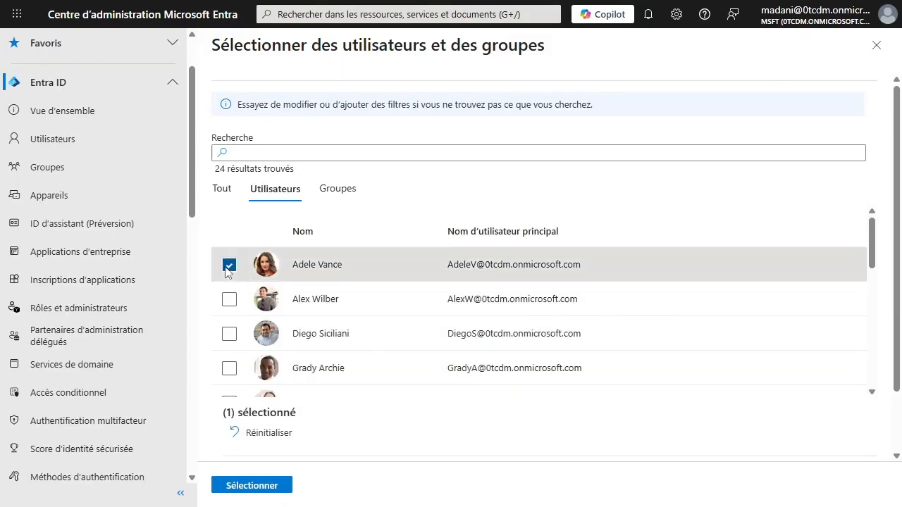
click(229, 299)
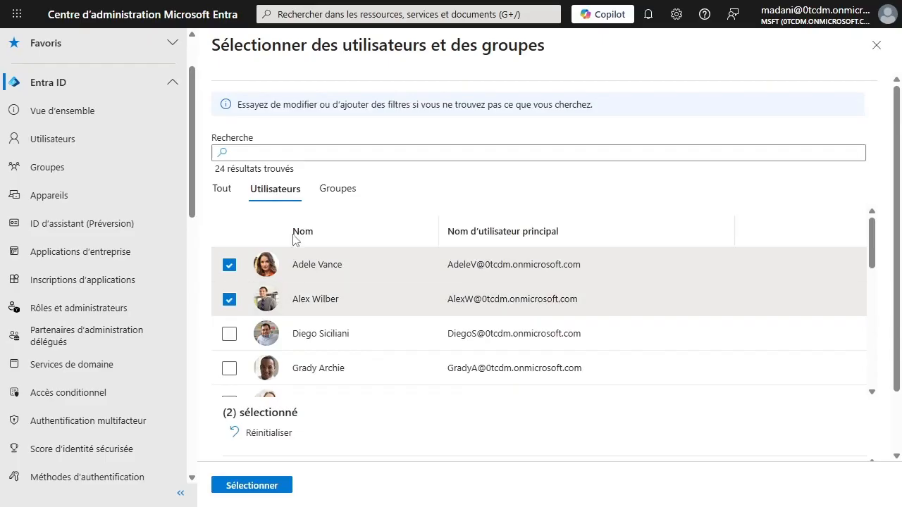
click(352, 195)
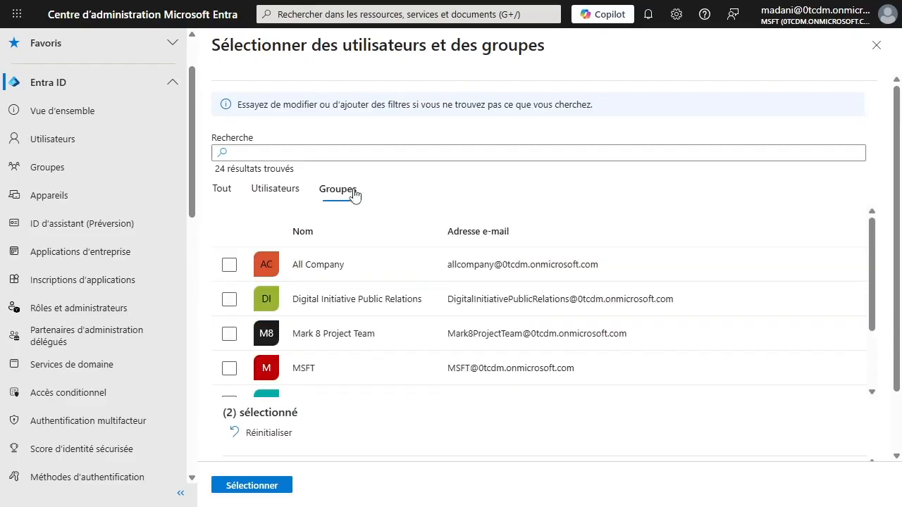
click(227, 267)
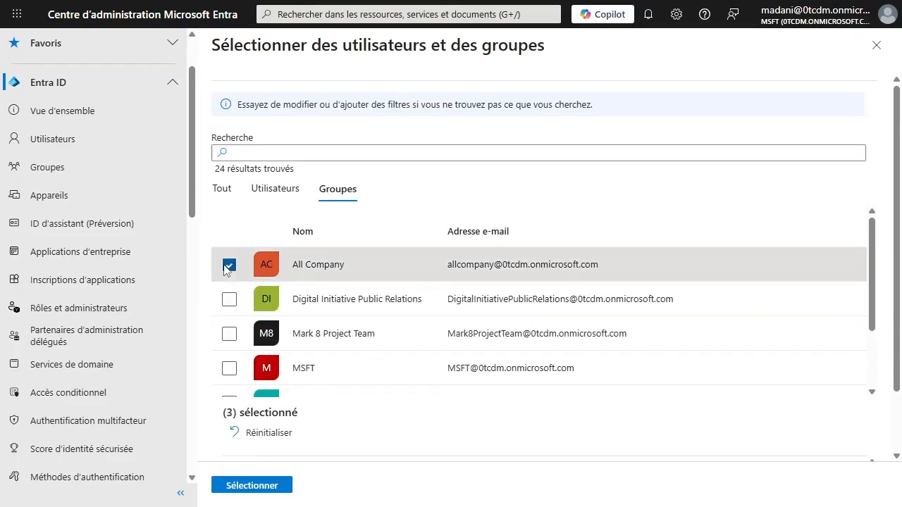
click(251, 486)
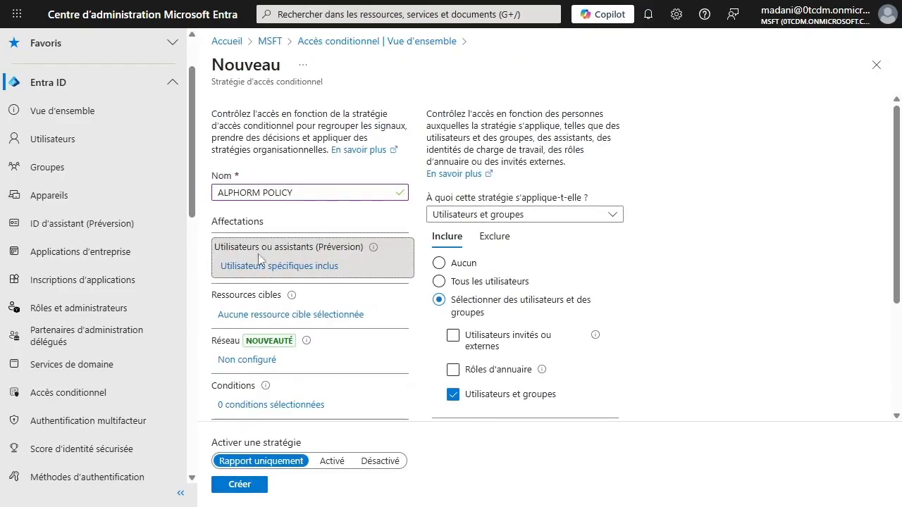
- Set the policy's target resources to include only chosen resources with the Sélectionner des ressources option
scroll(352, 310, down, 2)
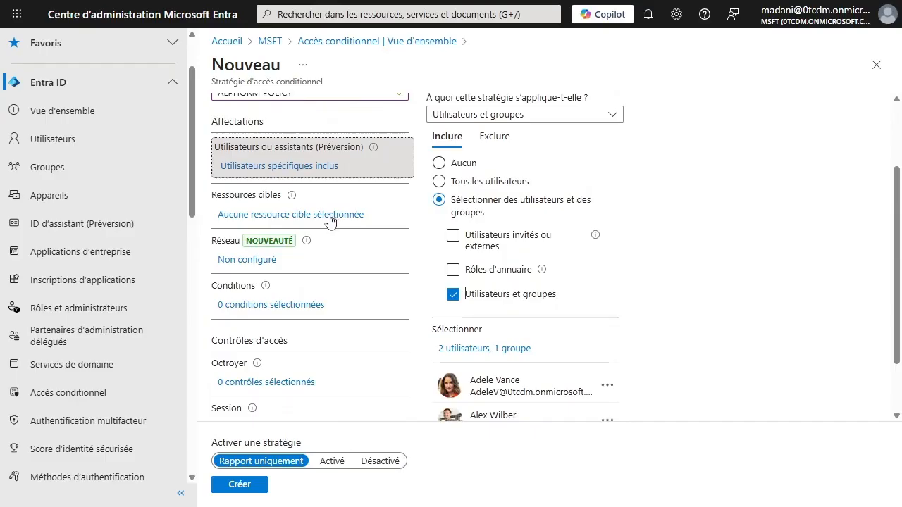
click(329, 217)
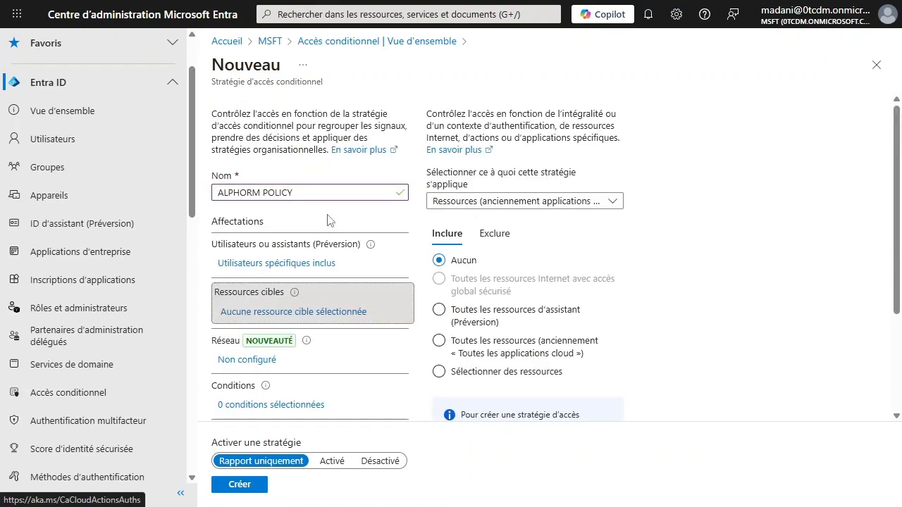
scroll(509, 289, down, 1)
scroll(493, 275, up, 2)
click(450, 375)
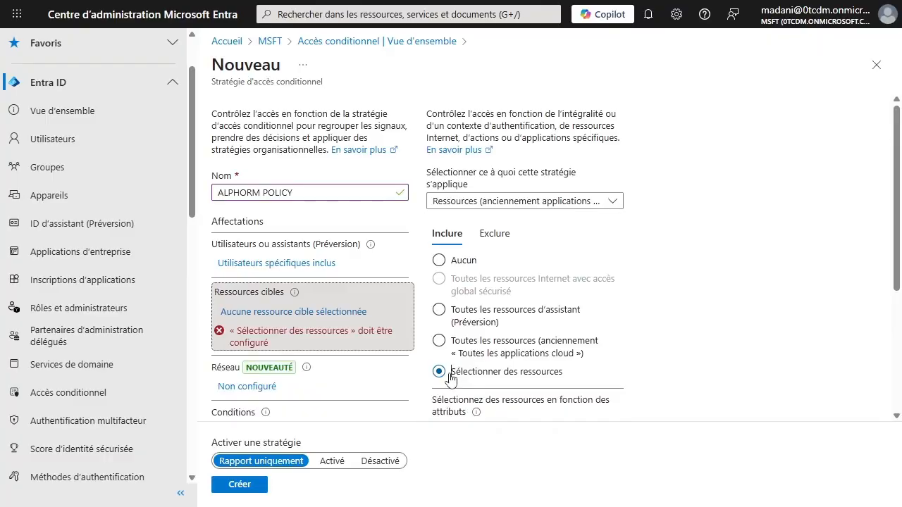
- Choose Office 365 Exchange Online and Office 365 SharePoint Online as the policy's specific target resources and confirm the selection
scroll(451, 379, down, 3)
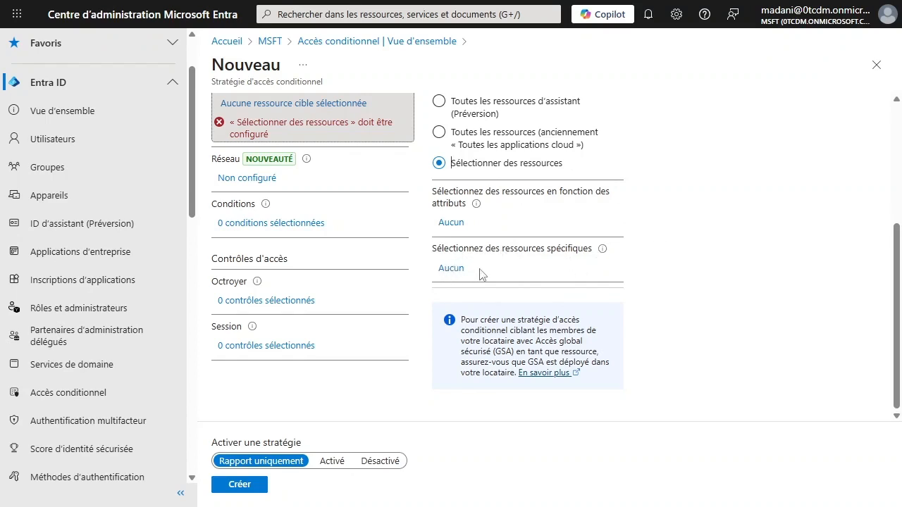
click(457, 268)
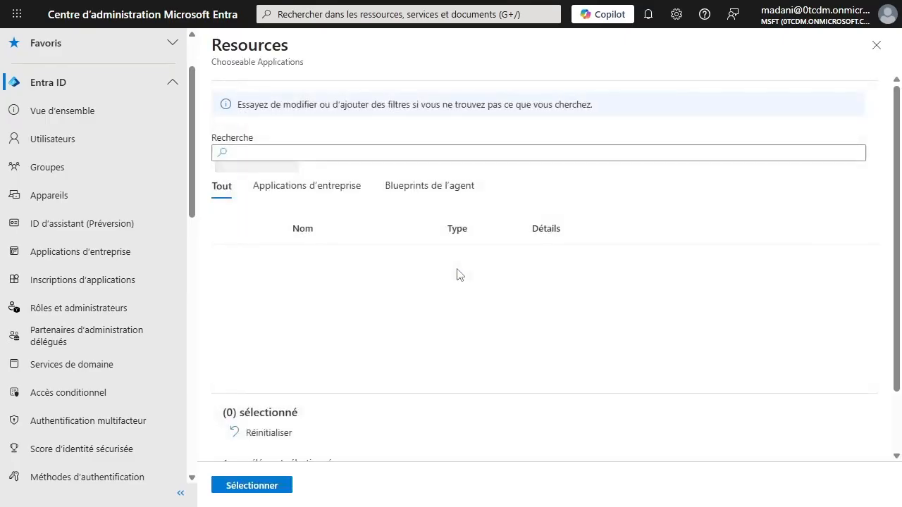
scroll(432, 344, down, 15)
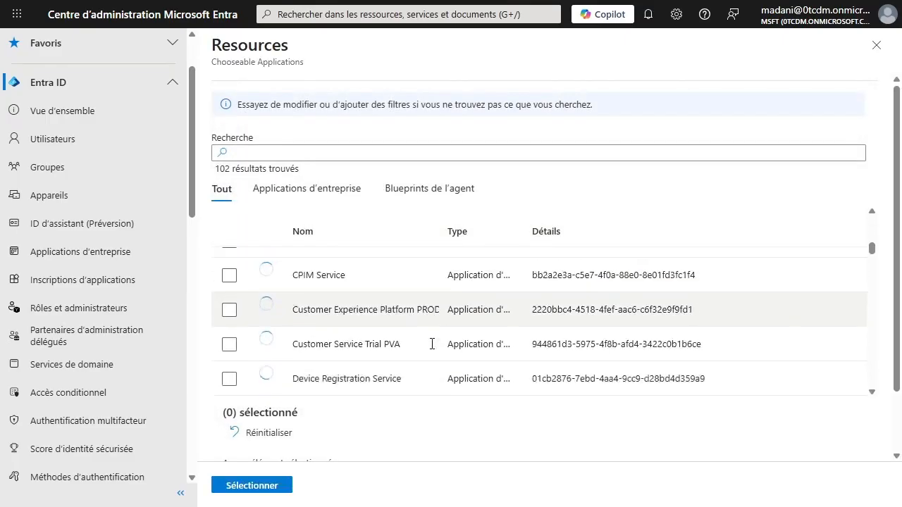
scroll(432, 344, down, 15)
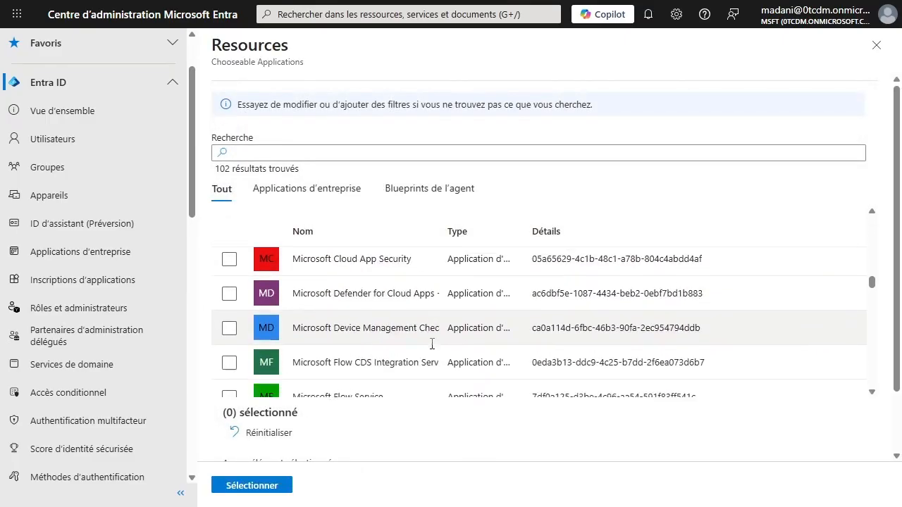
scroll(432, 343, down, 4)
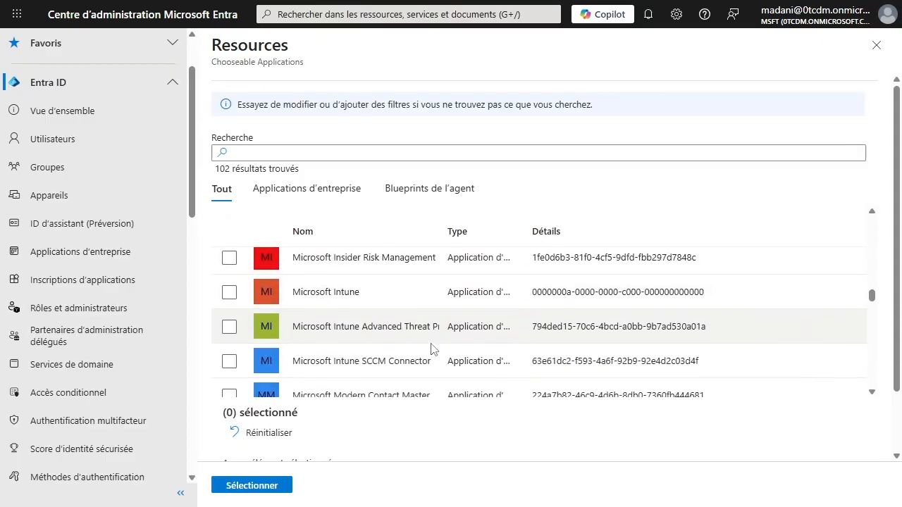
scroll(432, 347, down, 5)
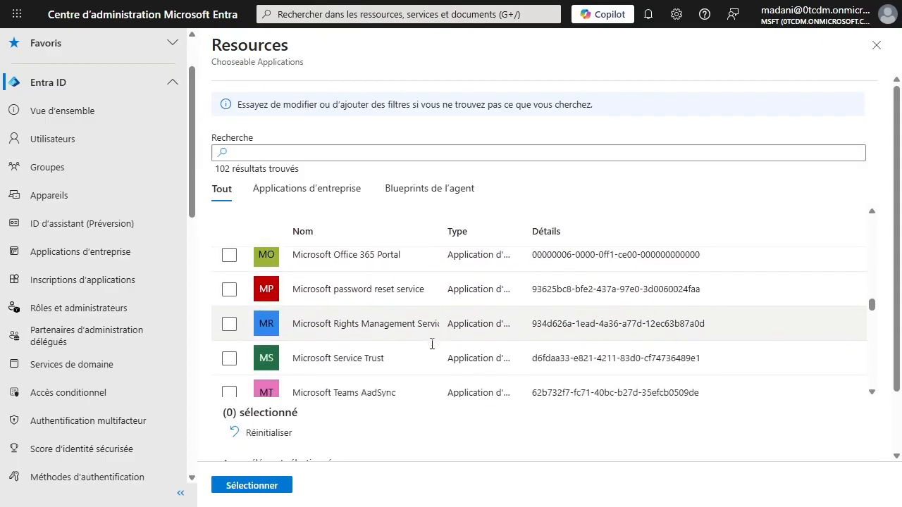
scroll(432, 344, down, 5)
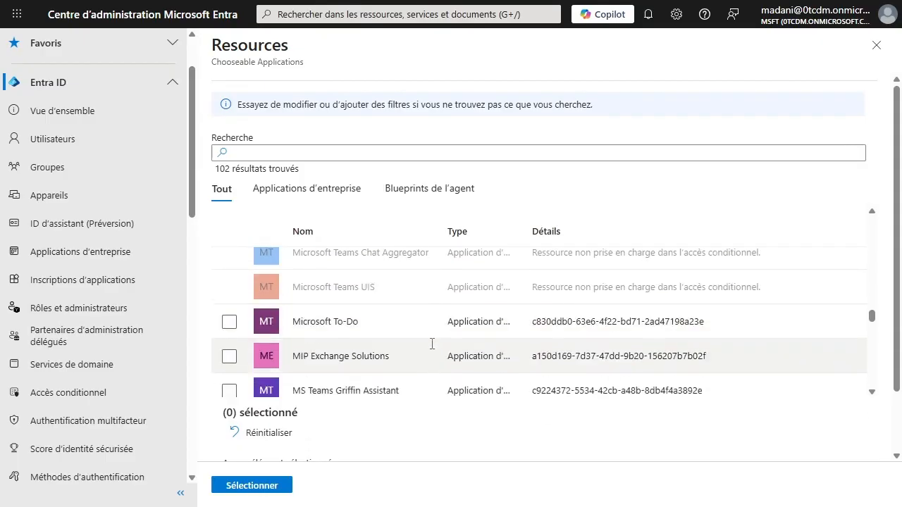
scroll(432, 344, down, 4)
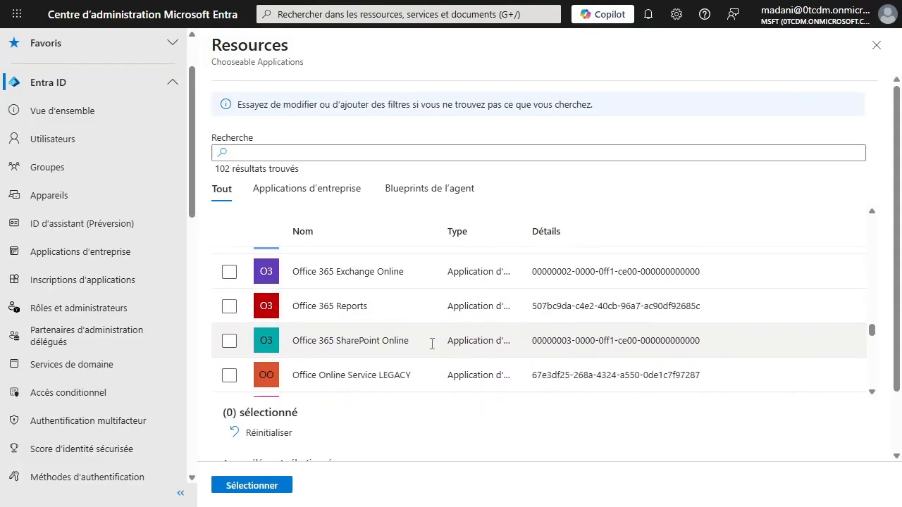
click(229, 273)
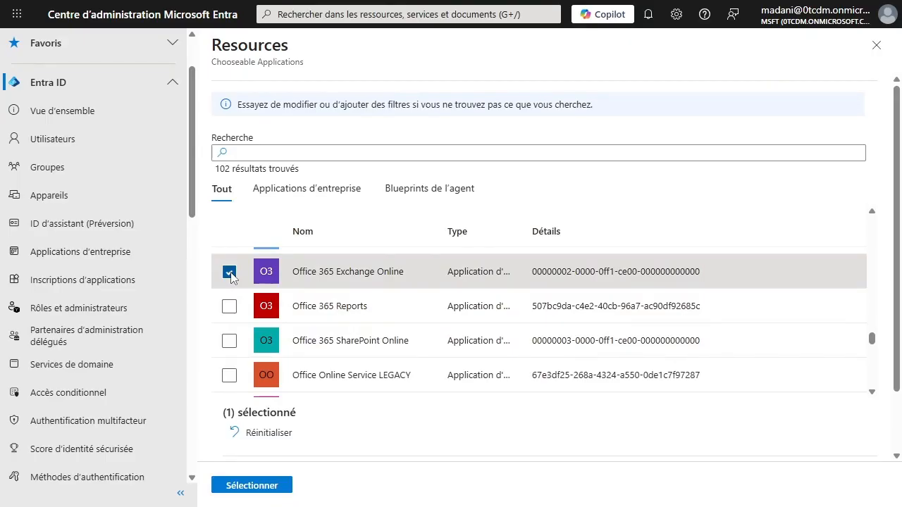
click(229, 341)
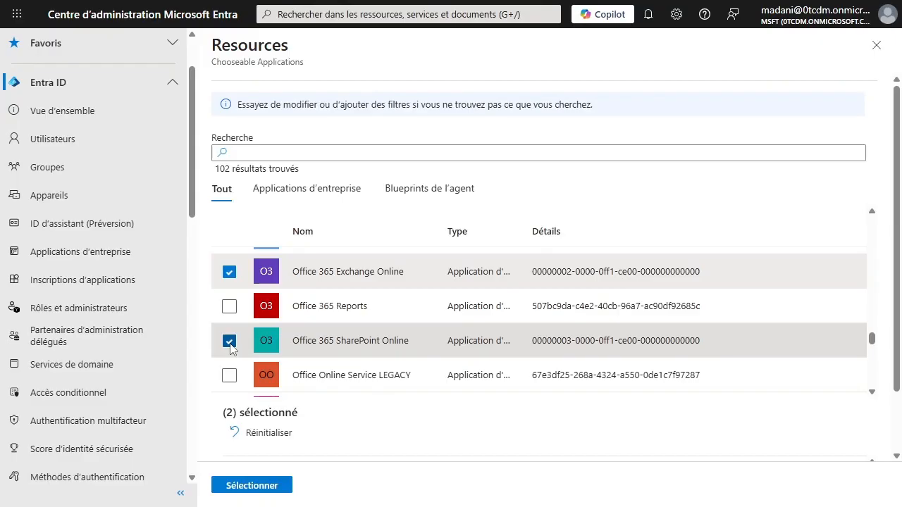
click(256, 485)
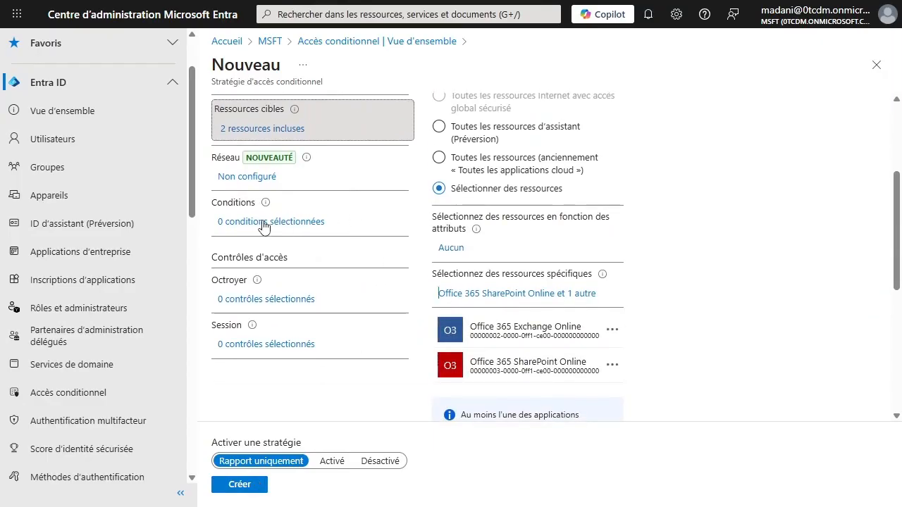
- Configure the policy's client apps condition for Navigateur and Applications mobiles et clients de bureau only, excluding both legacy authentication client types
click(265, 223)
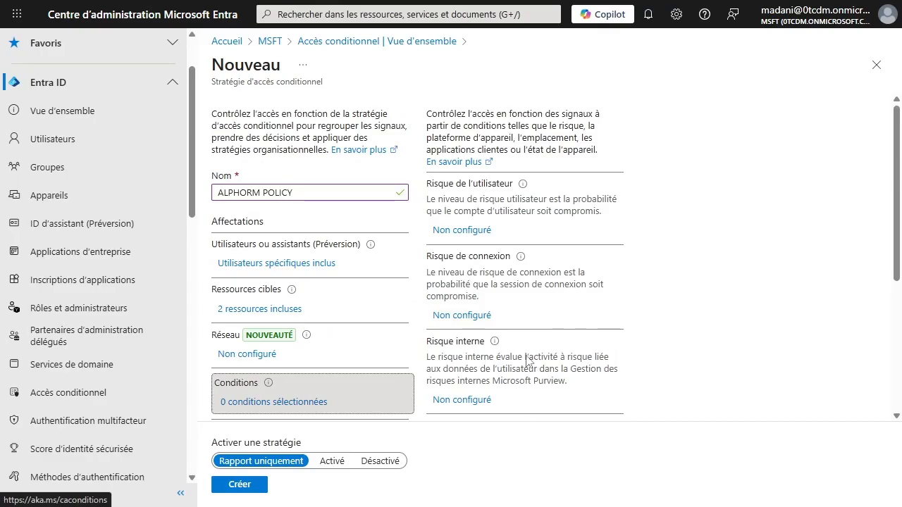
scroll(527, 360, down, 3)
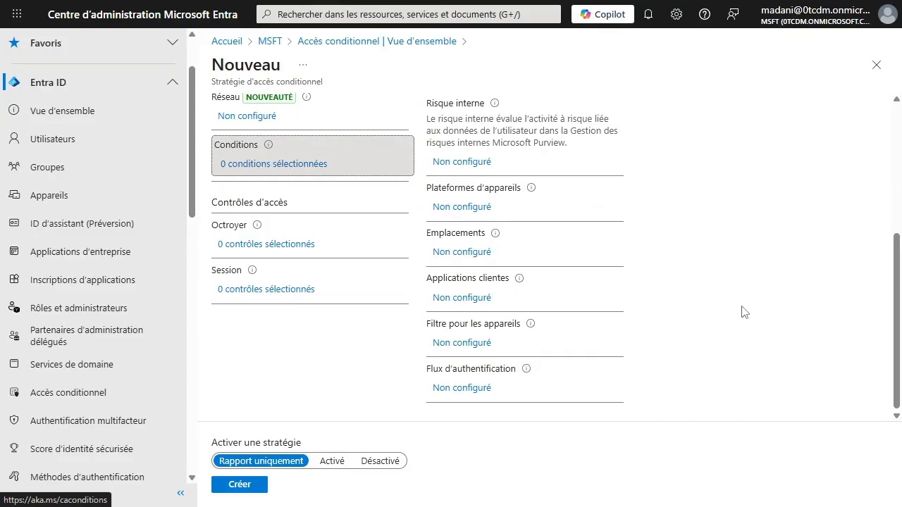
click(477, 299)
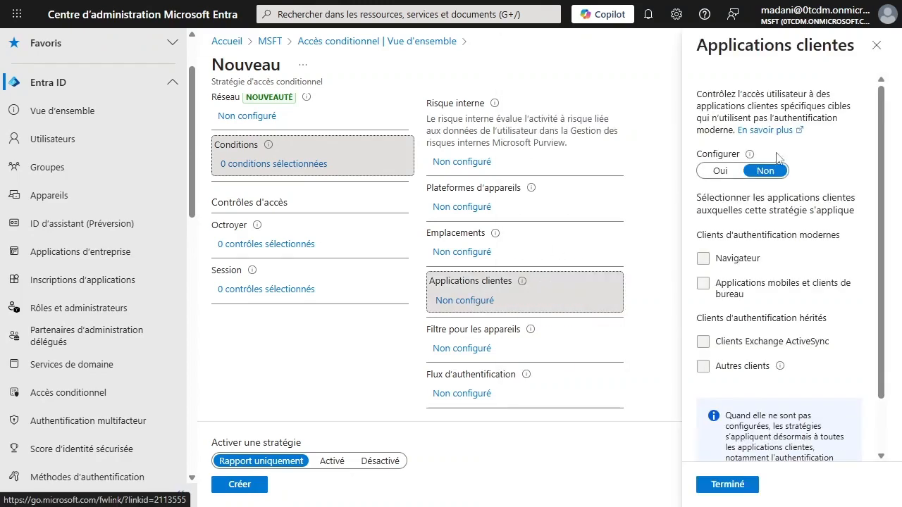
click(725, 173)
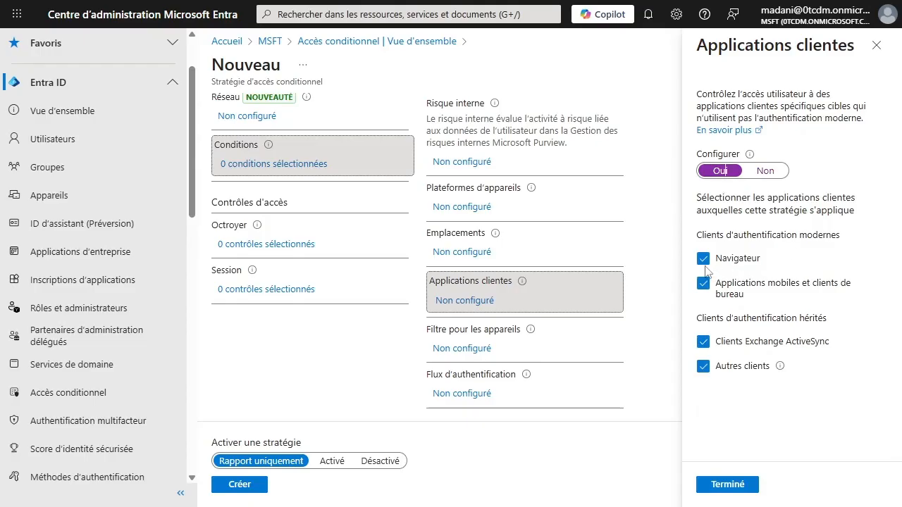
click(703, 342)
click(701, 369)
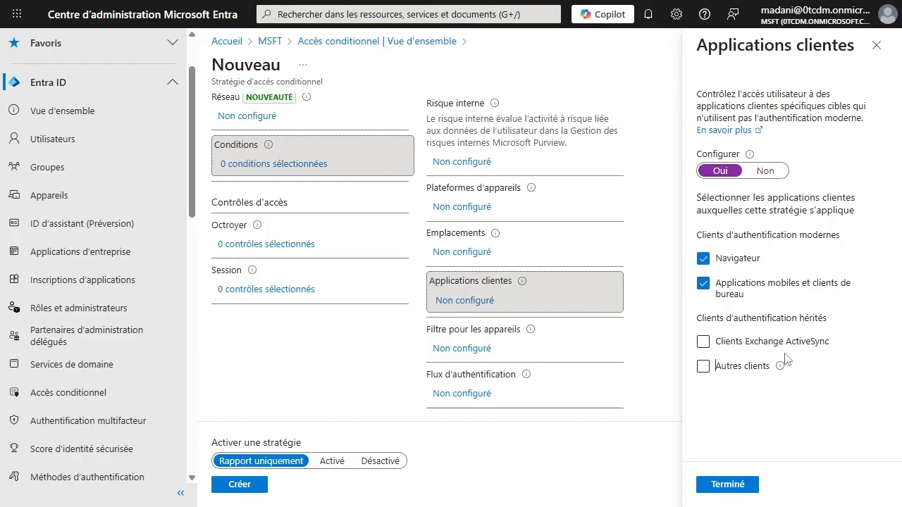
click(723, 484)
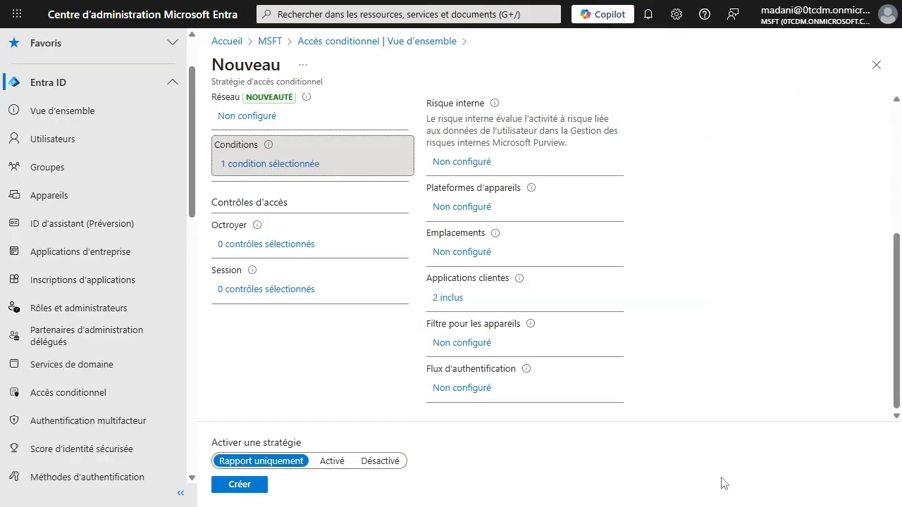
- Set the policy's grant control to allow access with Exiger une authentification multifacteur and confirm it
click(262, 244)
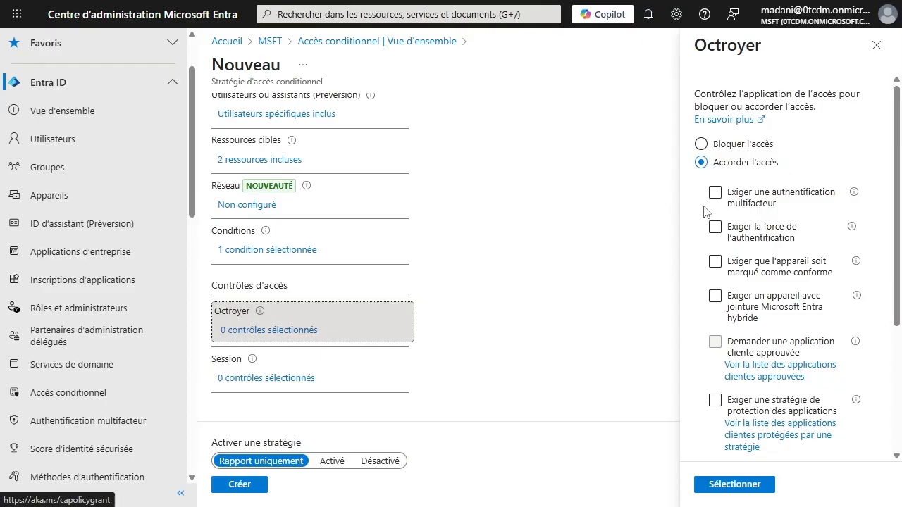
click(759, 204)
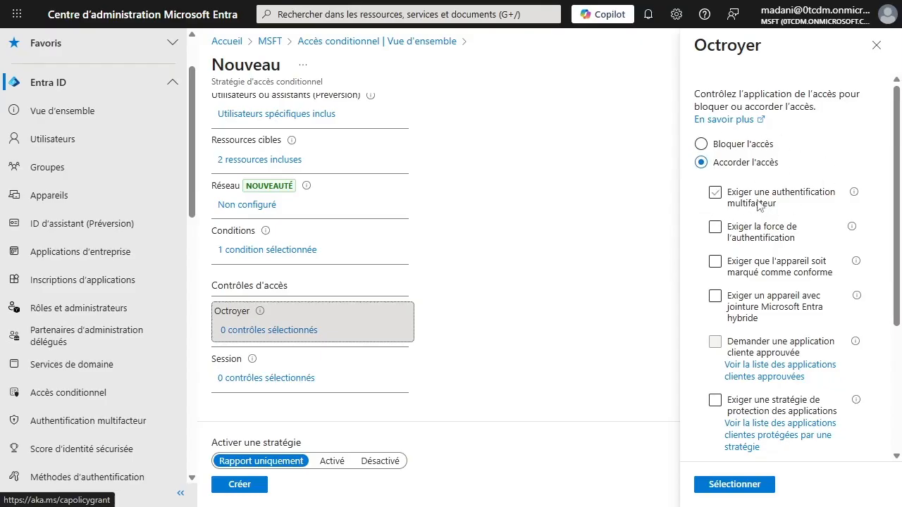
click(715, 195)
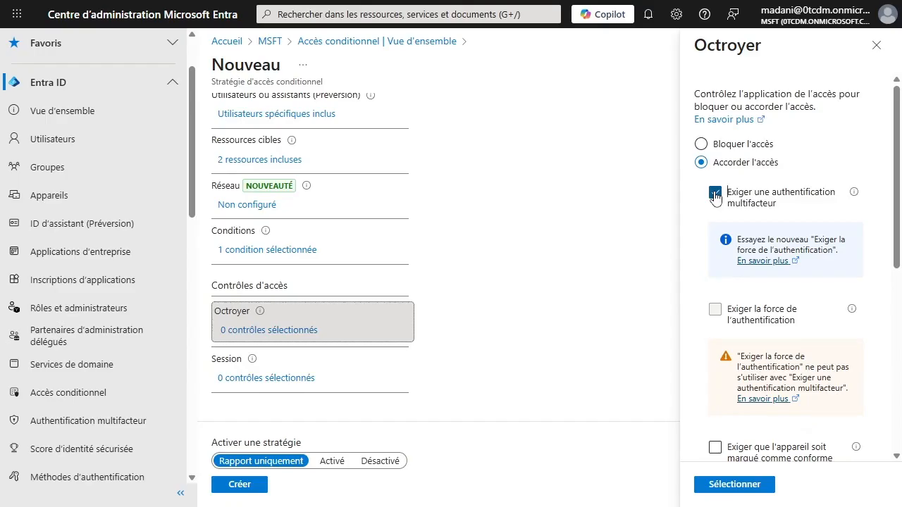
scroll(715, 198, down, 3)
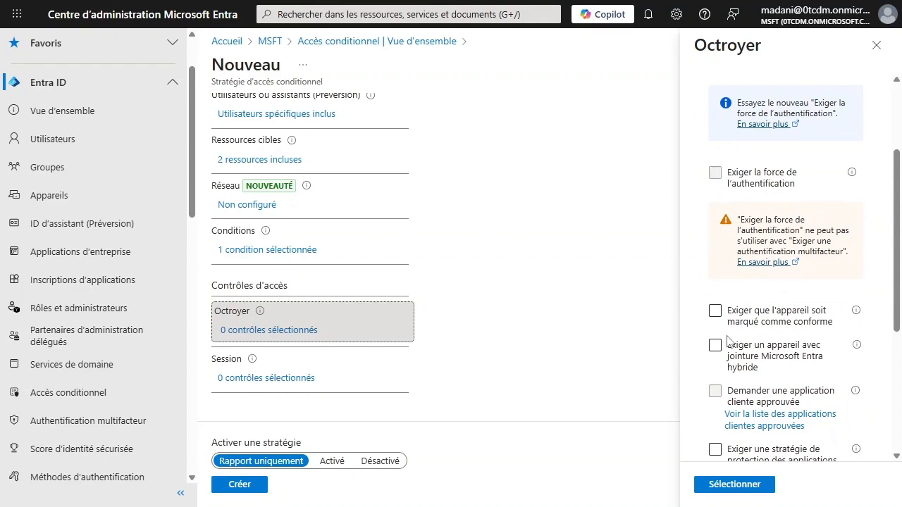
scroll(730, 341, down, 3)
click(715, 180)
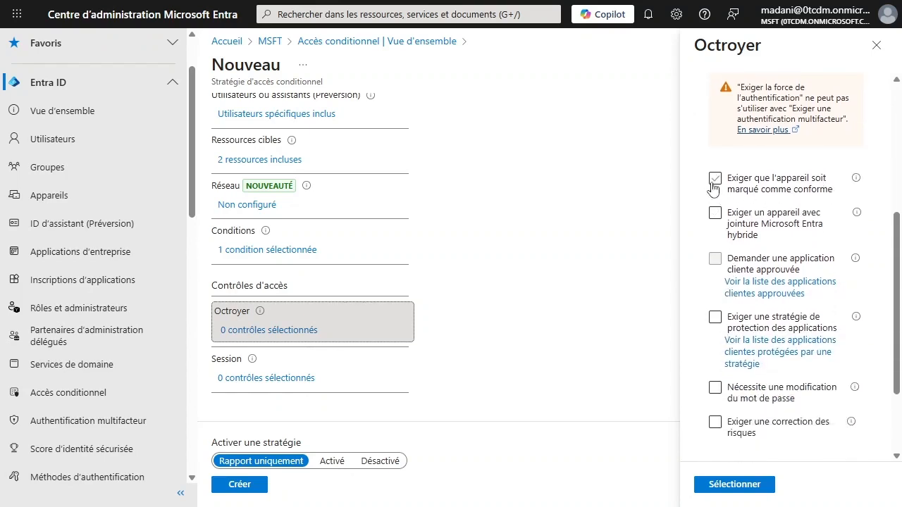
click(820, 184)
click(742, 210)
click(750, 243)
scroll(715, 280, down, 2)
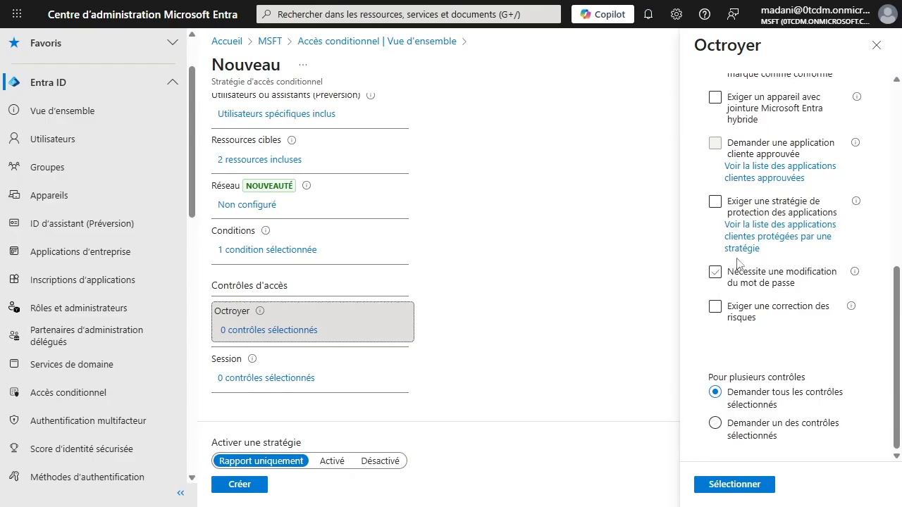
scroll(763, 317, up, 6)
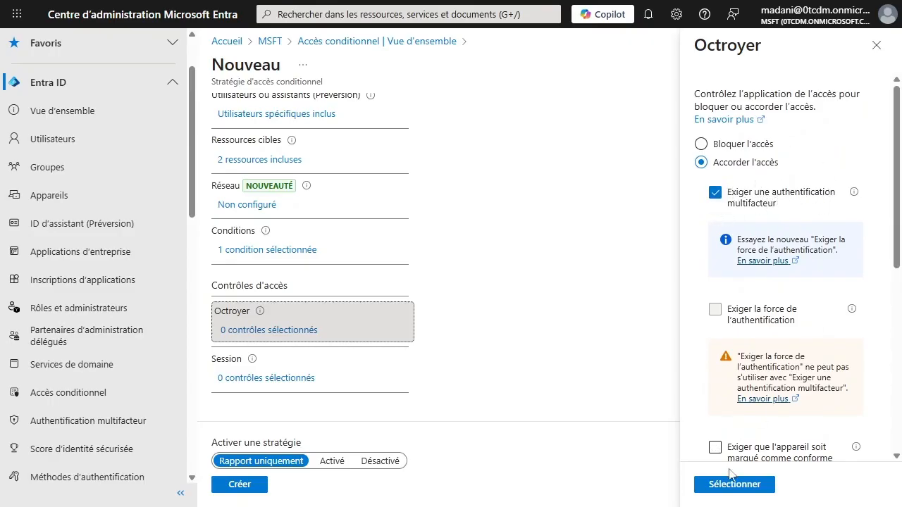
click(720, 487)
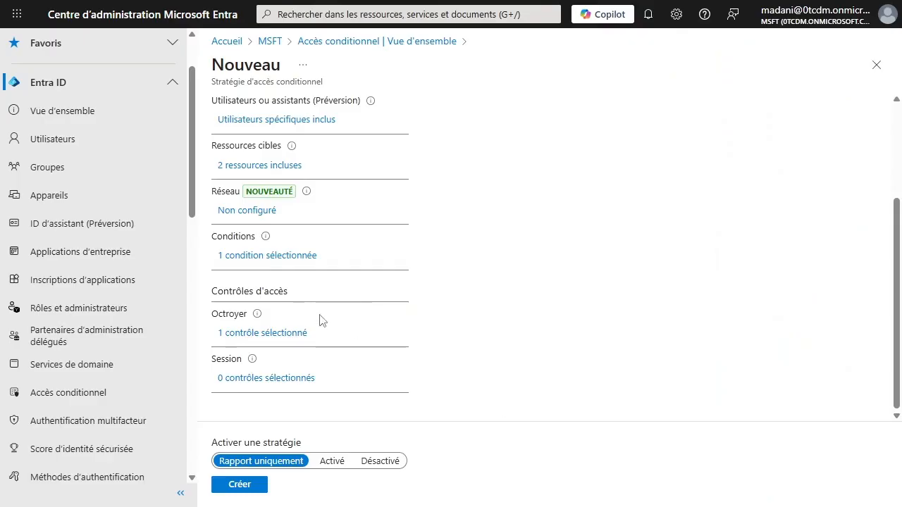
- Review the policy's assignments and access controls, set its state to Activé, and create the policy
scroll(320, 319, up, 3)
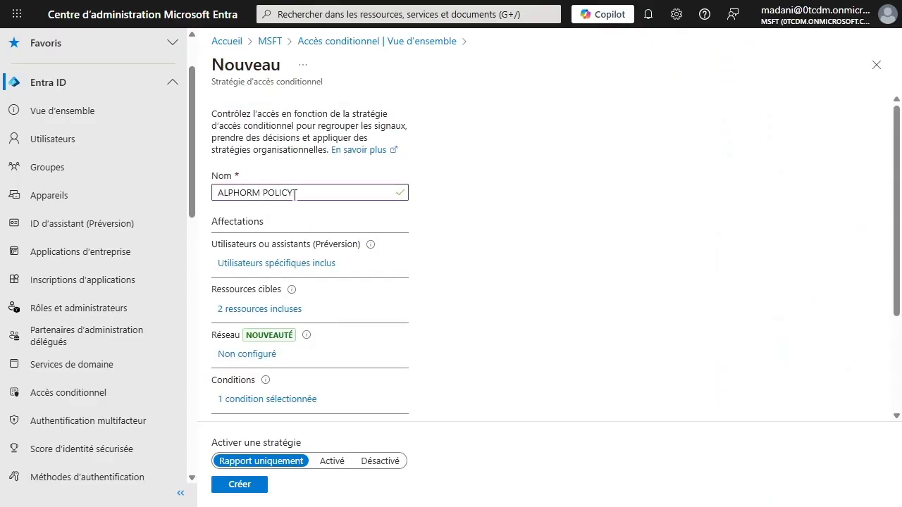
scroll(352, 246, down, 1)
scroll(352, 245, down, 2)
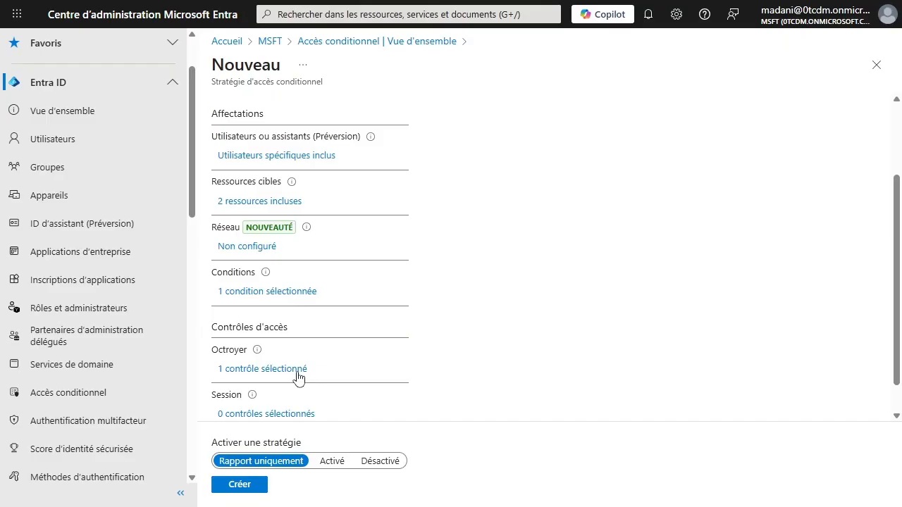
scroll(297, 378, down, 1)
scroll(355, 128, up, 2)
scroll(355, 129, down, 2)
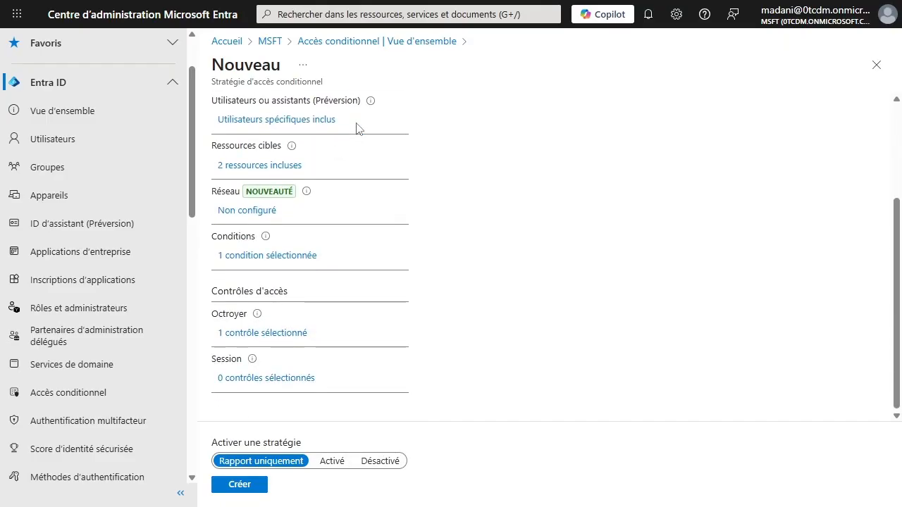
click(332, 462)
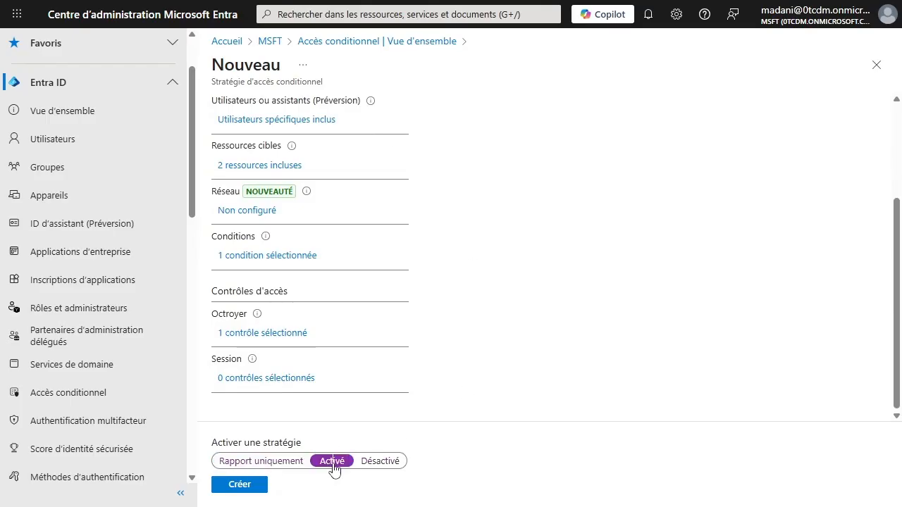
click(373, 462)
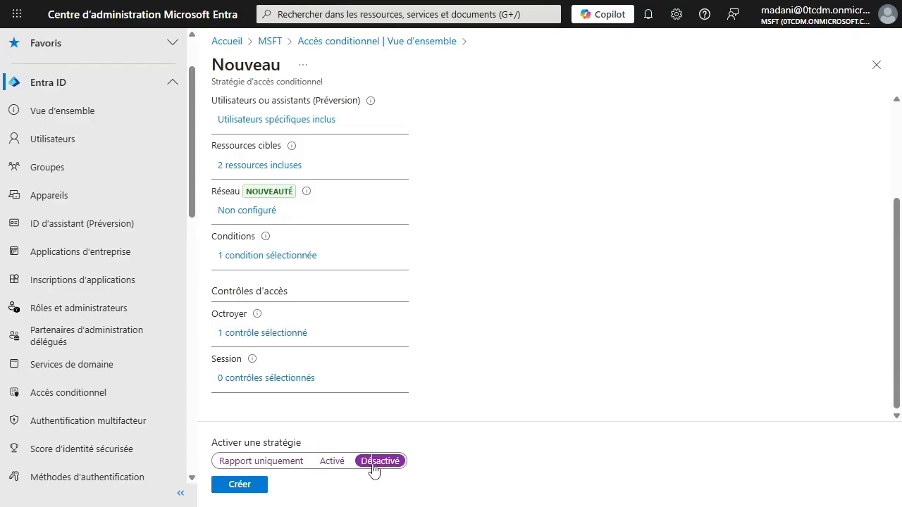
click(326, 462)
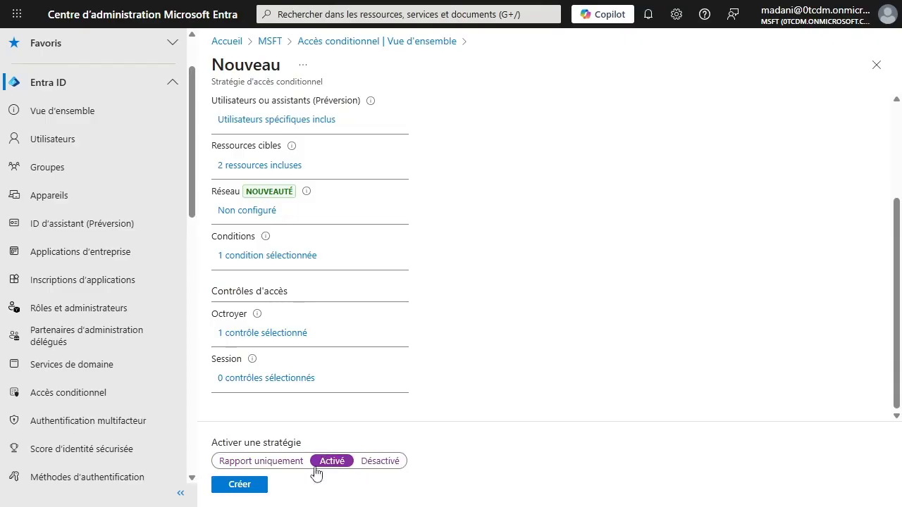
click(237, 486)
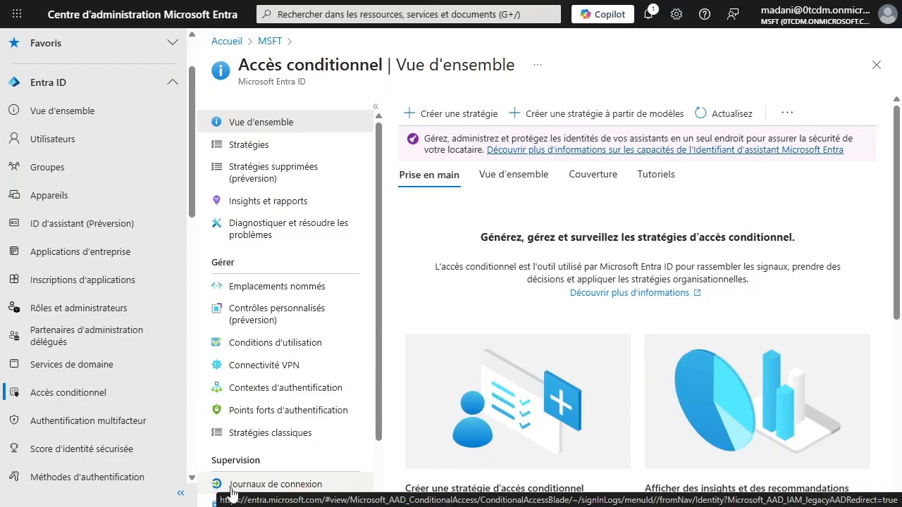
- Open the list of conditional access policies and check the entry for ALPHORM POLICY
key(alt+Left)
click(77, 393)
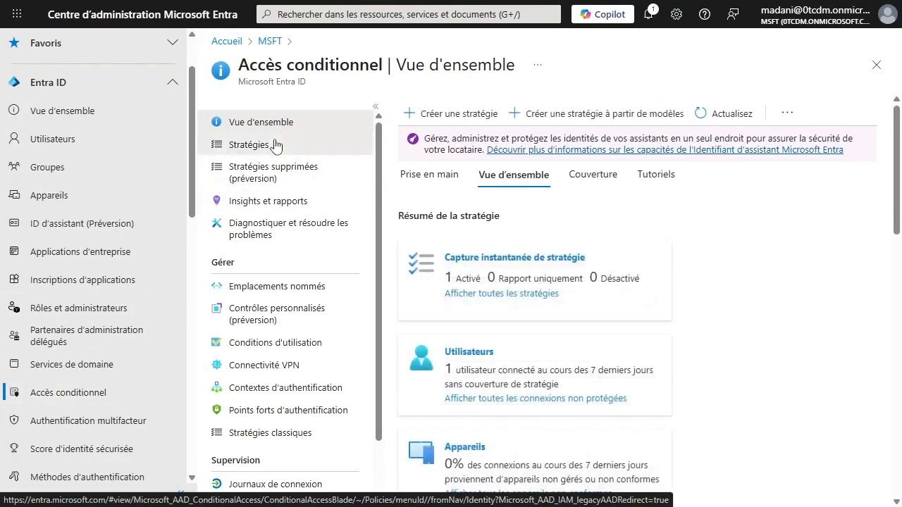
click(275, 145)
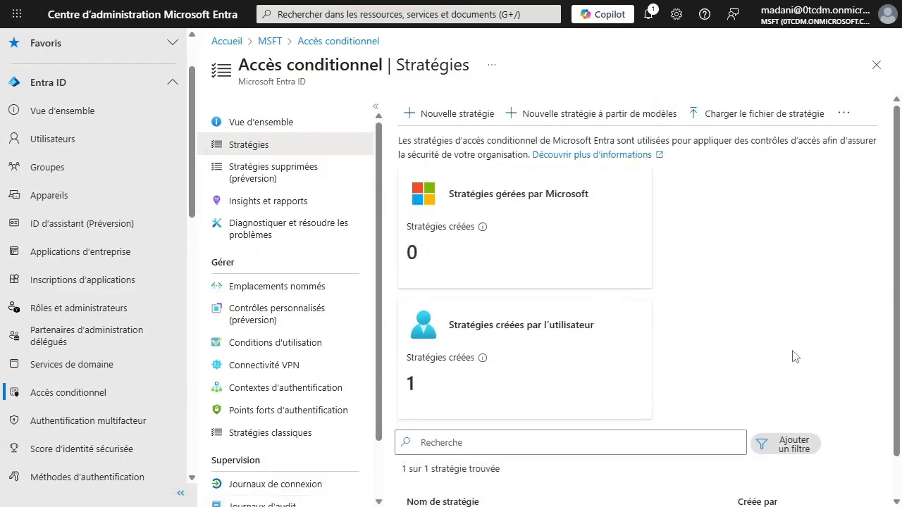
scroll(795, 356, down, 1)
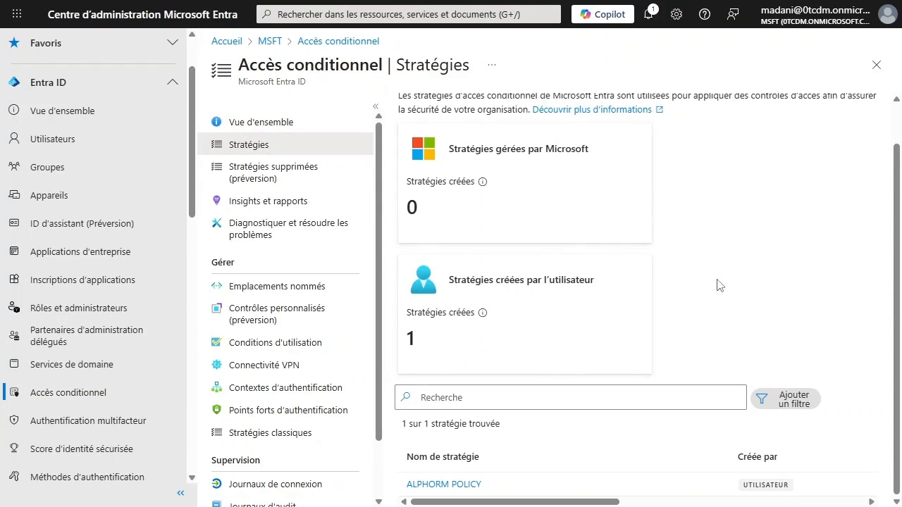
- Open ALPHORM POLICY and review its assignments and access controls, including the users and groups it applies to
click(422, 486)
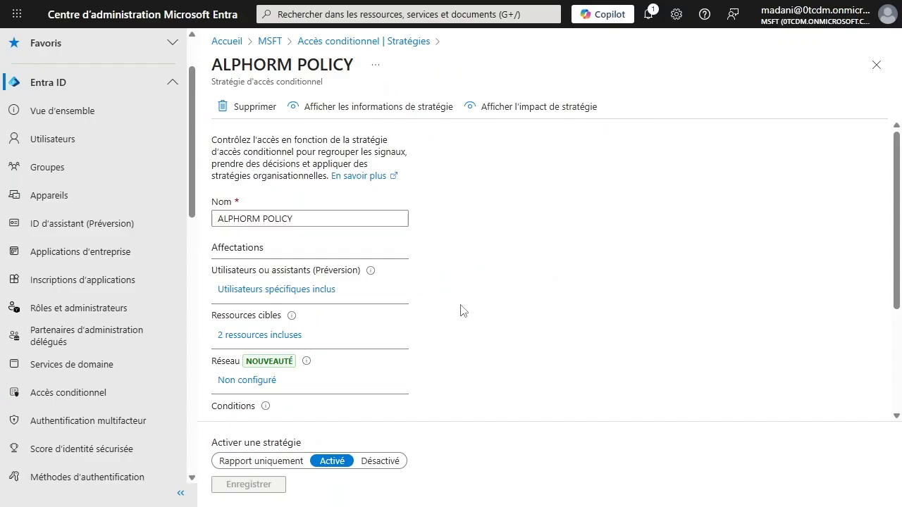
scroll(462, 310, down, 3)
scroll(463, 311, up, 3)
scroll(463, 310, down, 3)
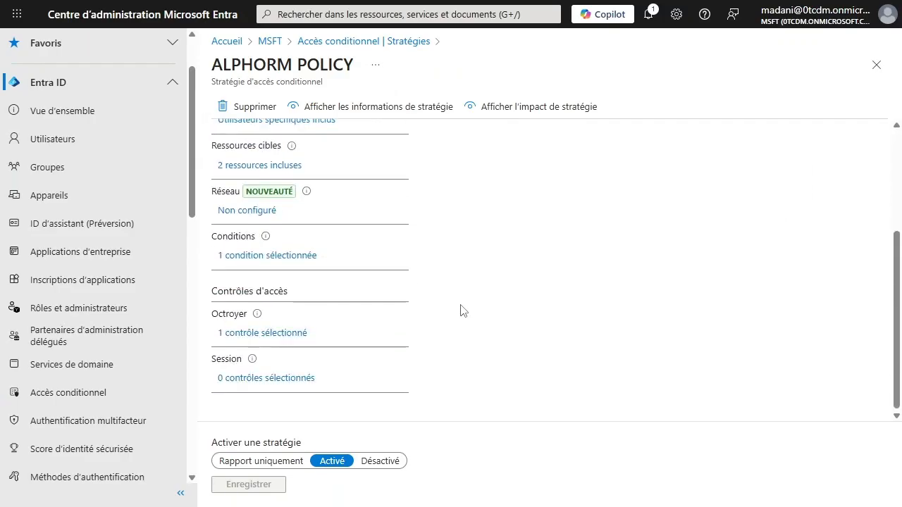
scroll(463, 310, up, 3)
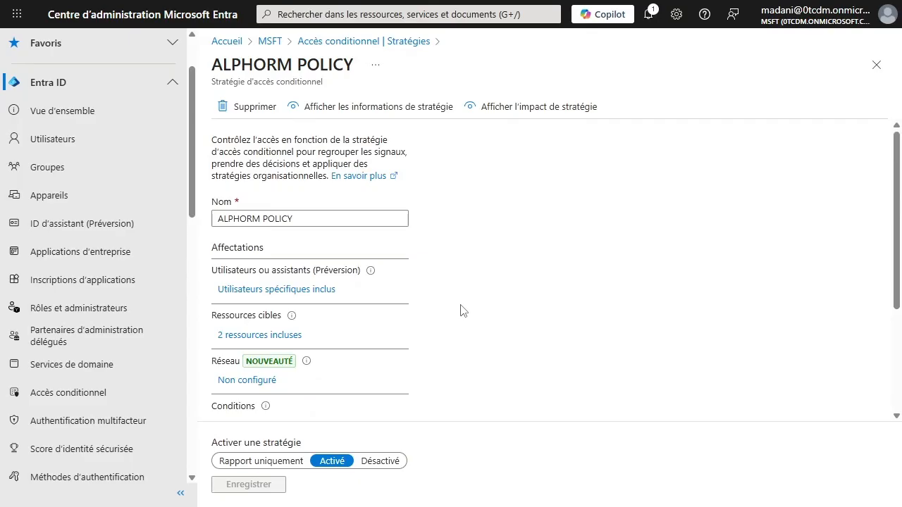
scroll(462, 310, down, 3)
scroll(463, 310, up, 3)
click(284, 290)
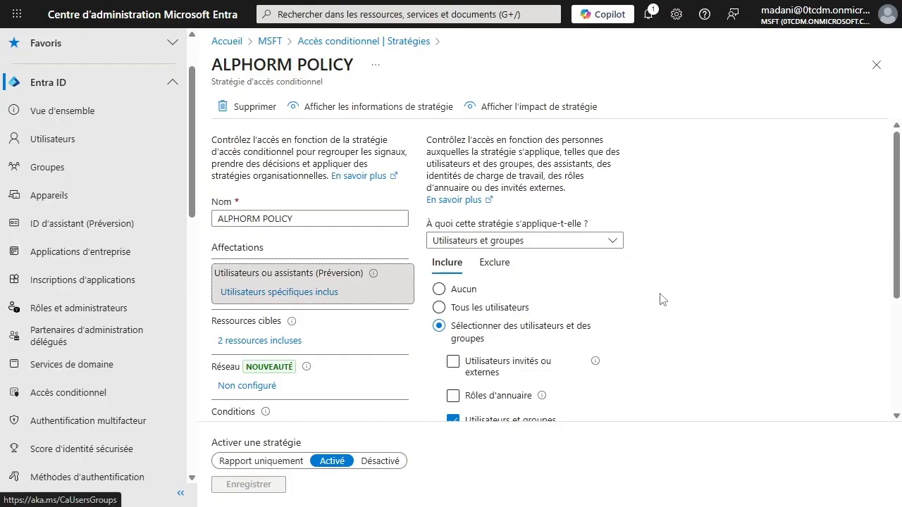
scroll(660, 299, down, 3)
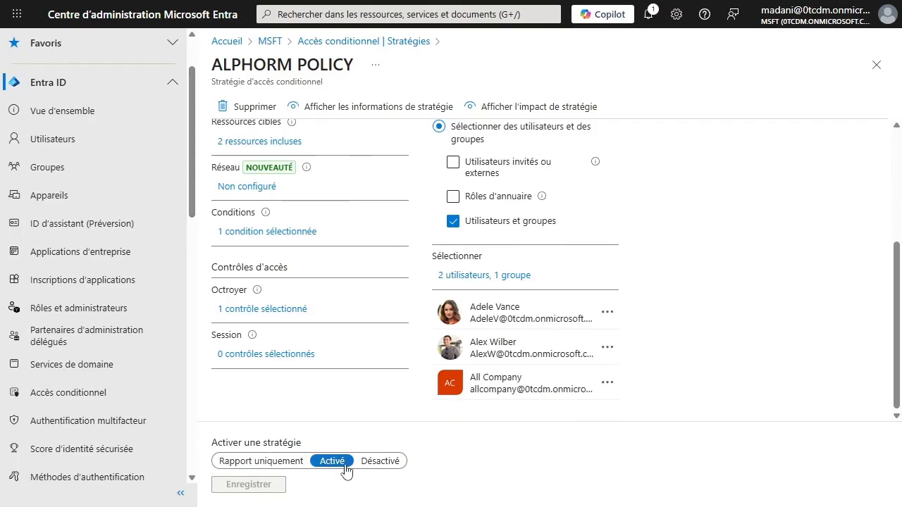
- Set the state of ALPHORM POLICY to Désactivé and save the policy
click(382, 468)
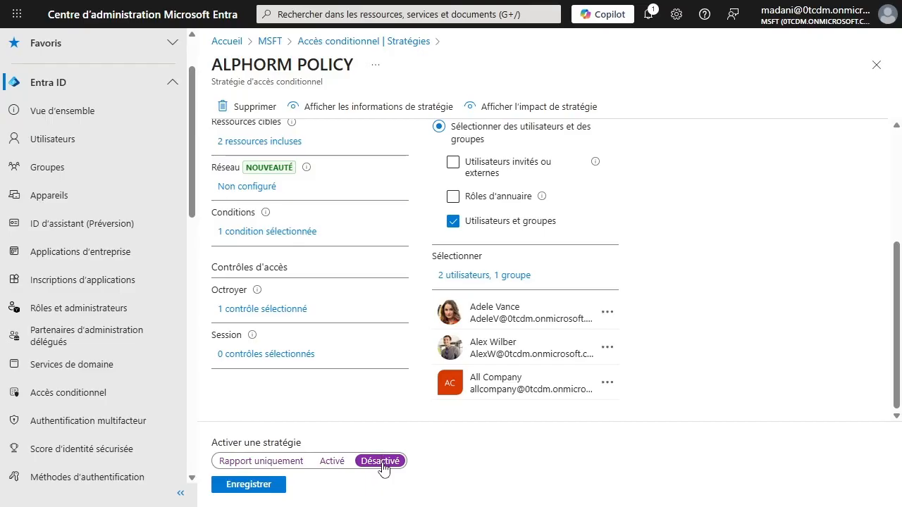
click(255, 485)
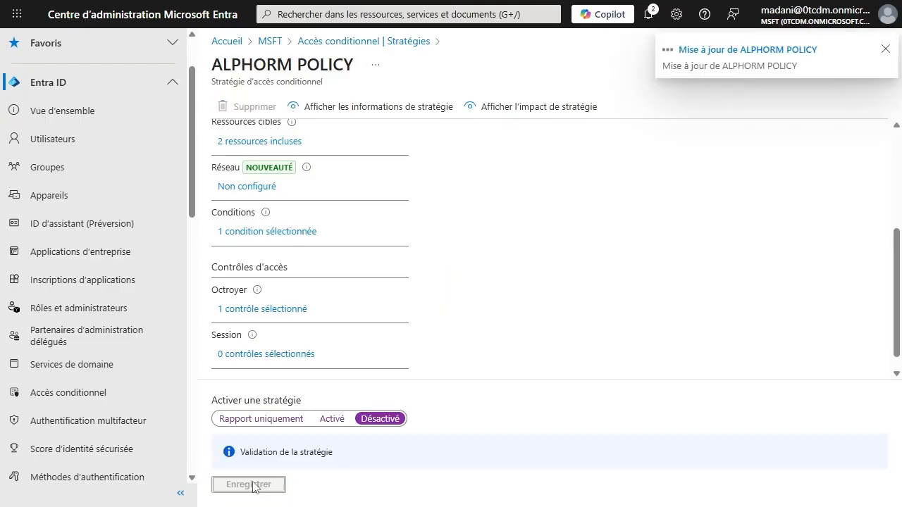